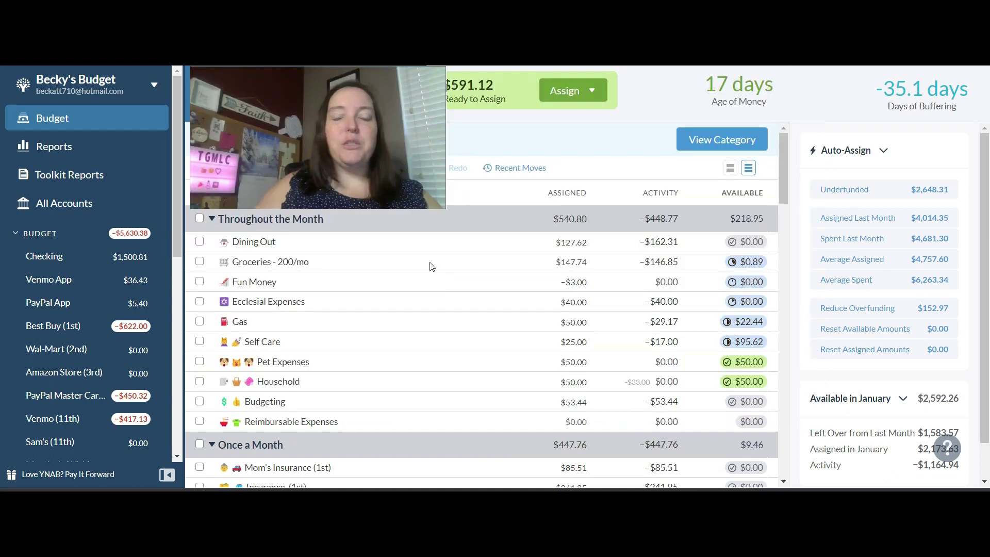
{"action": "left_click_drag", "start_coordinate": [444, 206], "coordinate": [376, 170]}
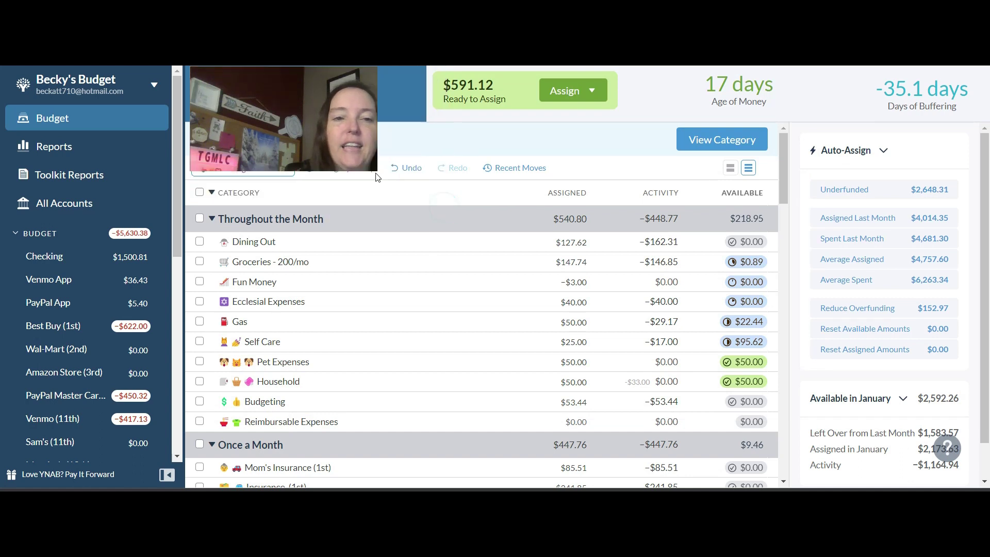
{"action": "left_click_drag", "start_coordinate": [326, 121], "coordinate": [137, 120]}
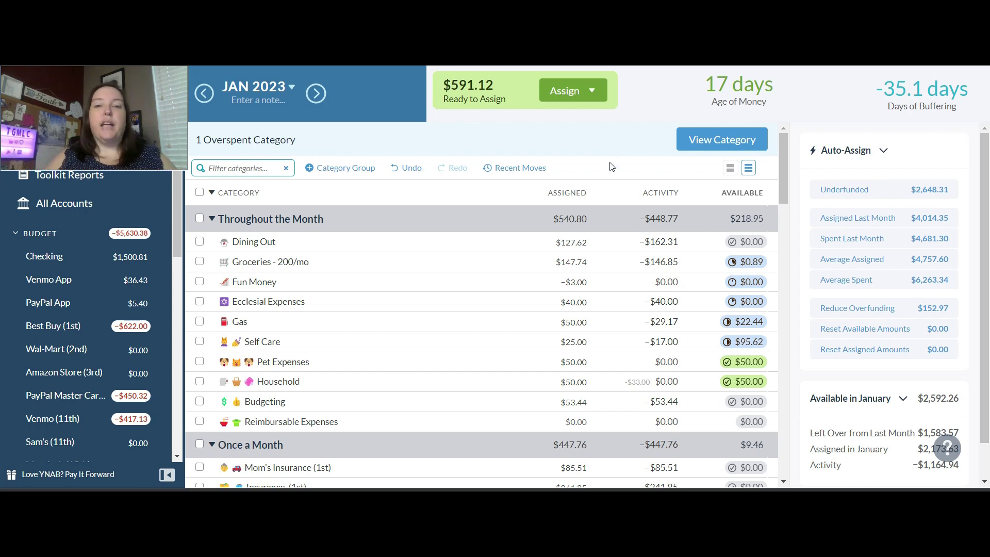
Step: Add $50 to the January assigned amount of the Dining Out category
{"action": "left_click_drag", "start_coordinate": [784, 152], "coordinate": [784, 155]}
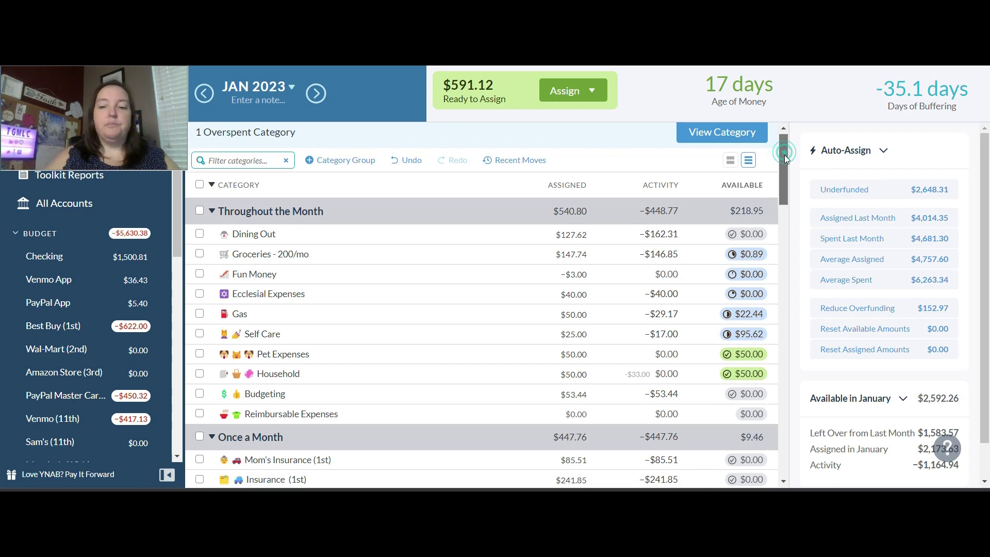
{"action": "left_click", "coordinate": [569, 228]}
{"action": "type", "text": "+50"}
{"action": "key", "text": "Return"}
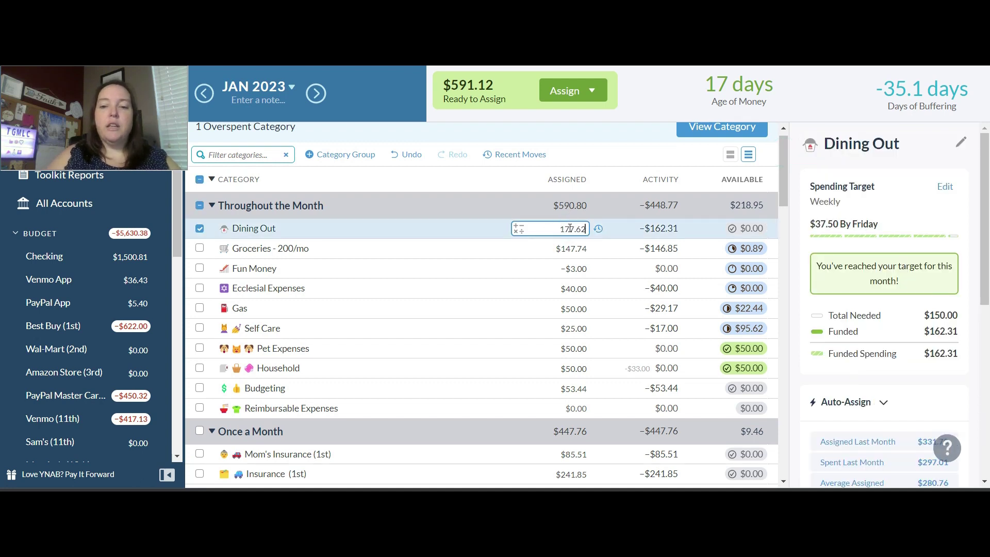
Step: Add $75 to the January assigned amount of the Groceries category
{"action": "left_click", "coordinate": [569, 249]}
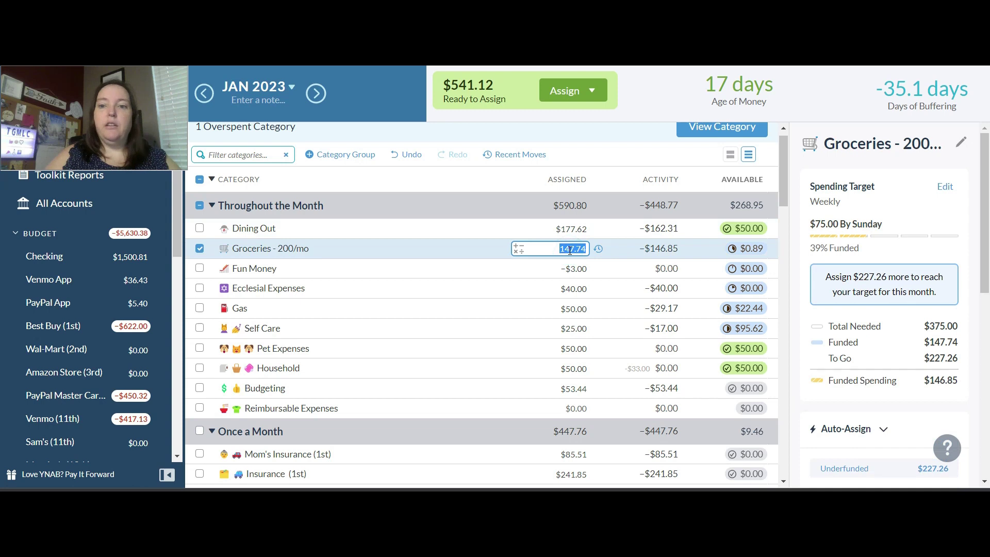
{"action": "key", "text": "Right"}
{"action": "type", "text": "+75"}
{"action": "key", "text": "Return"}
Step: Add $10 to the assigned amount of Fun Money and $40 to that of Ecclesial Expenses
{"action": "left_click", "coordinate": [573, 268]}
{"action": "type", "text": "10"}
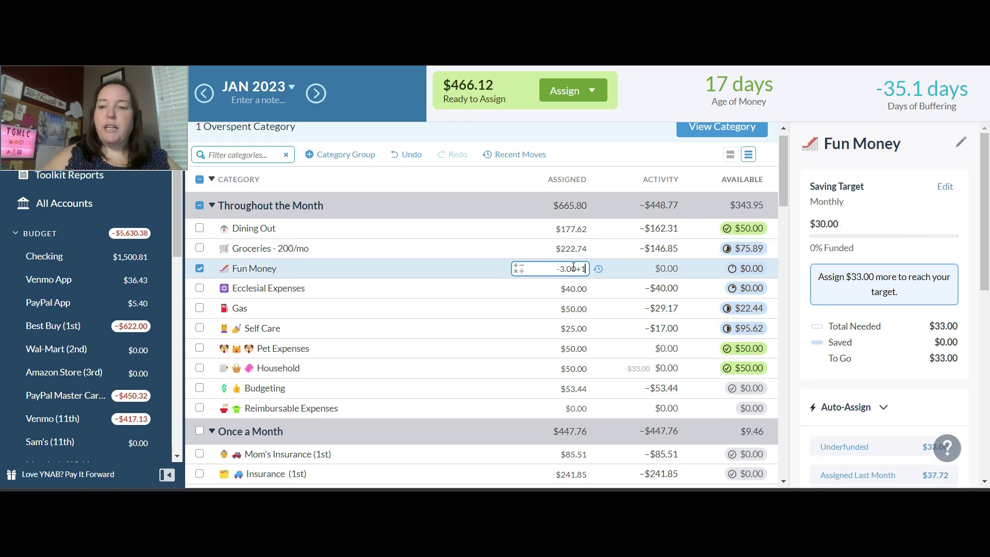
{"action": "left_click", "coordinate": [575, 288]}
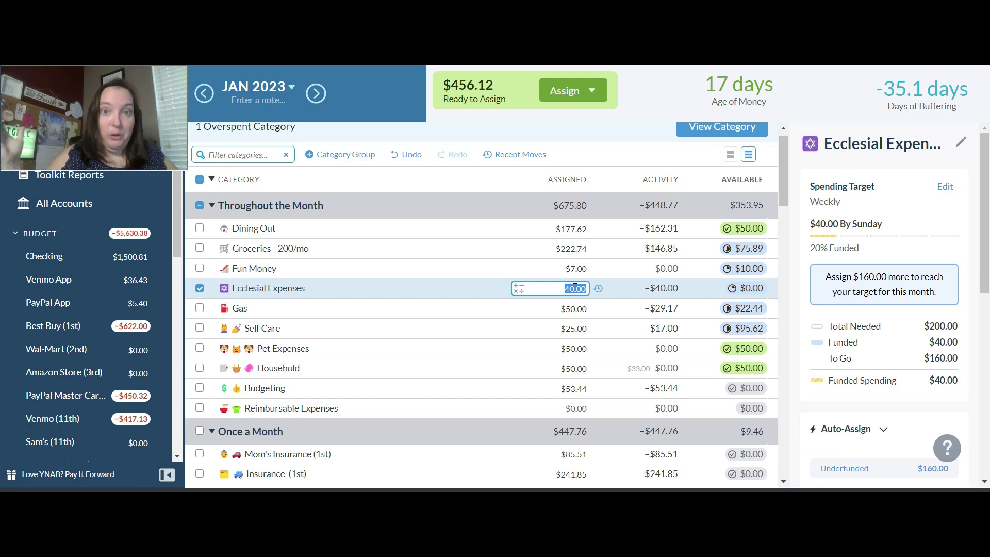
{"action": "type", "text": "+40"}
{"action": "key", "text": "Return"}
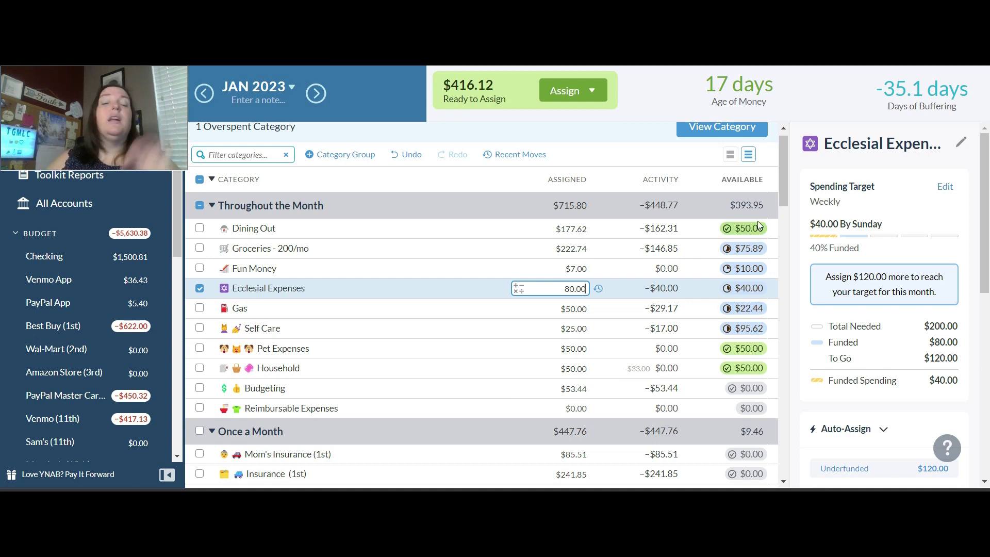
{"action": "left_click", "coordinate": [683, 96]}
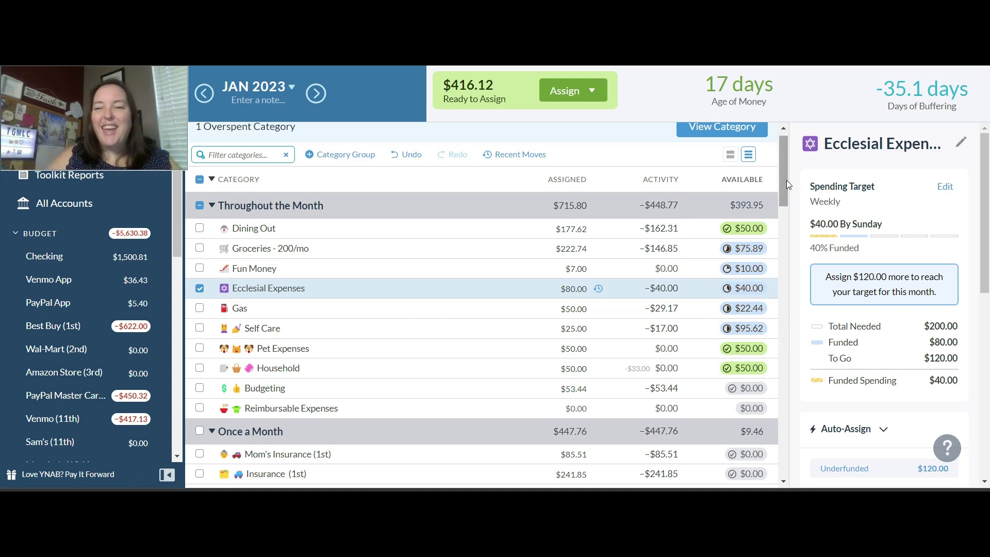
Step: Assign $10 to the category due on the 15th for OneDrive and ink in the Once a Month group
{"action": "left_click_drag", "start_coordinate": [787, 180], "coordinate": [786, 206]}
{"action": "scroll", "coordinate": [787, 203], "scroll_direction": "up", "scroll_amount": 1}
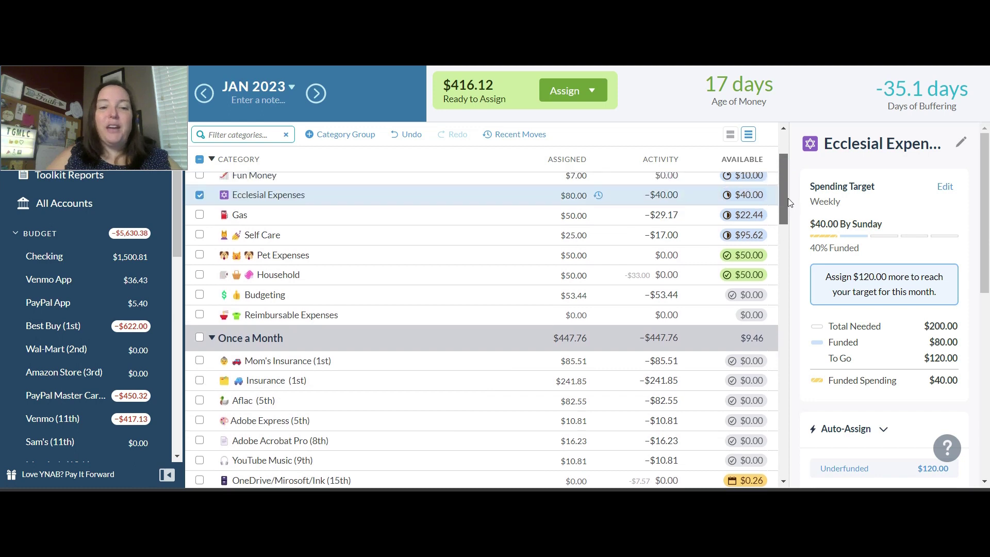
{"action": "scroll", "coordinate": [789, 209], "scroll_direction": "down", "scroll_amount": 2}
{"action": "scroll", "coordinate": [791, 213], "scroll_direction": "down", "scroll_amount": 1}
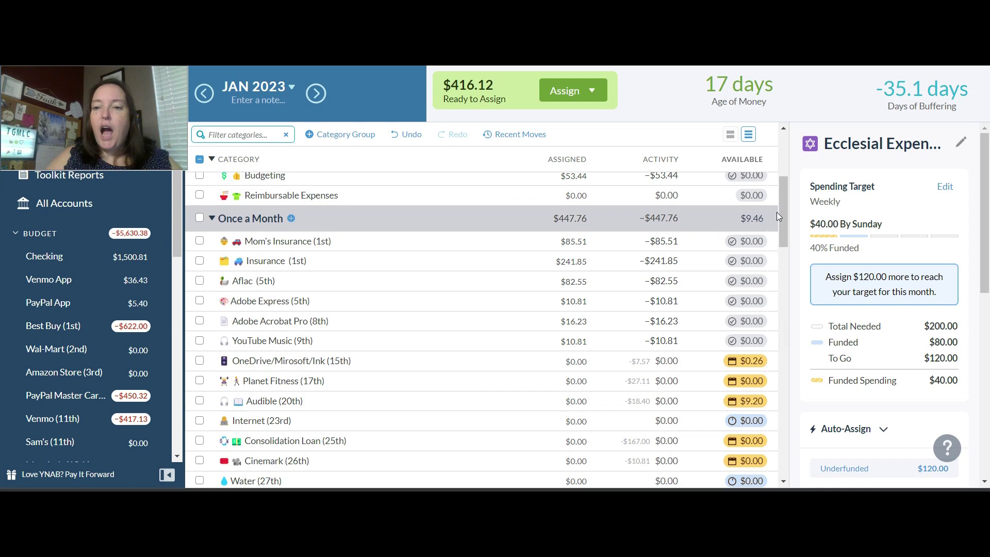
{"action": "left_click_drag", "start_coordinate": [779, 213], "coordinate": [779, 238]}
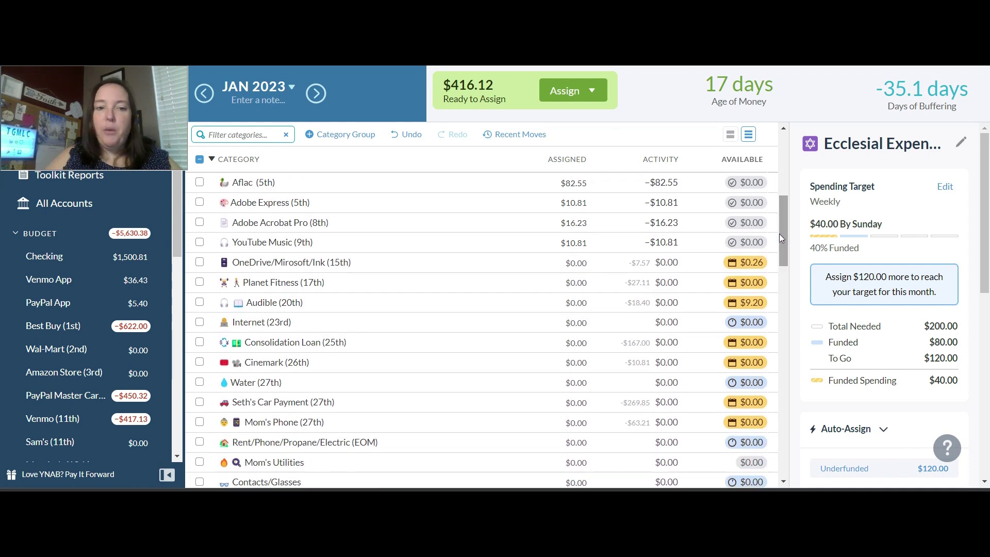
{"action": "left_click", "coordinate": [569, 266]}
{"action": "type", "text": "+10"}
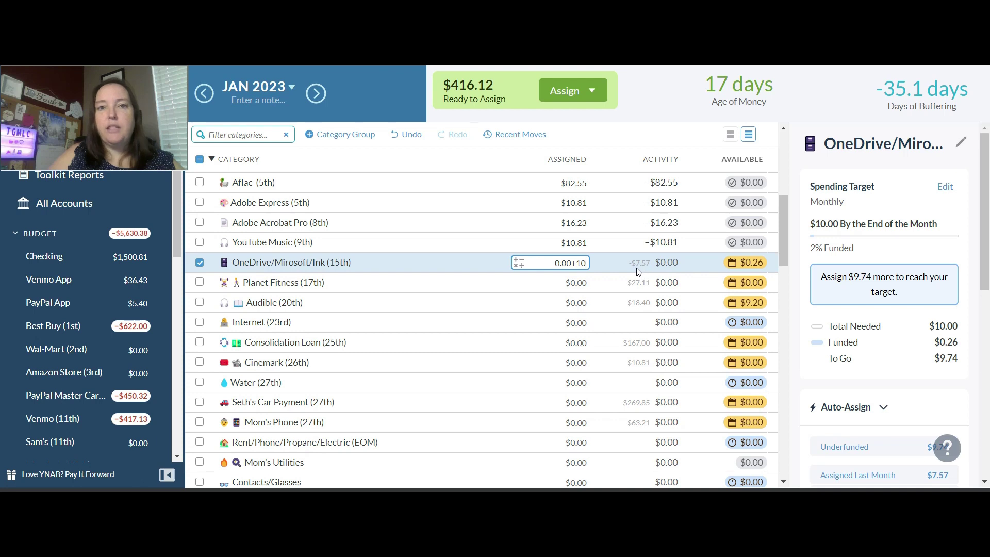
{"action": "key", "text": "Return"}
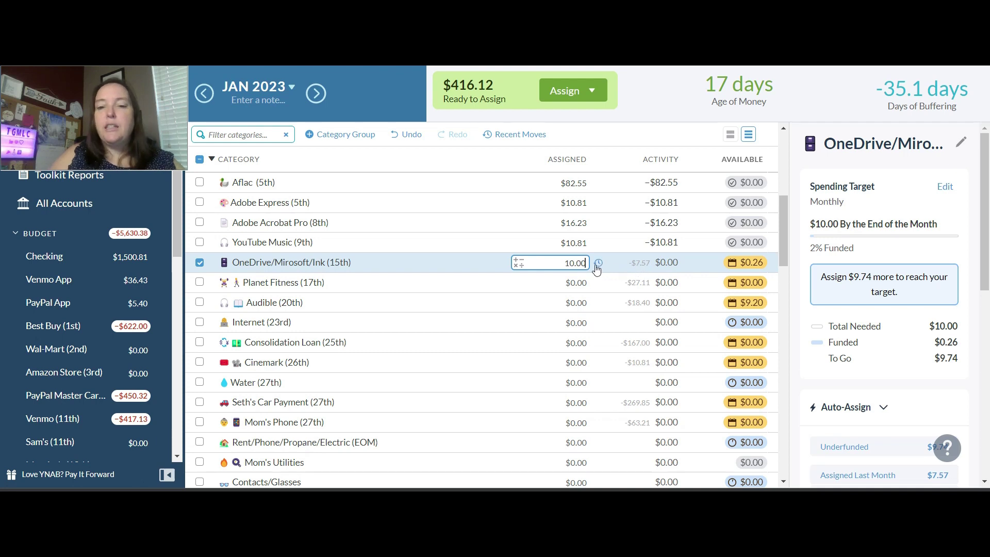
{"action": "mouse_move", "coordinate": [733, 268]}
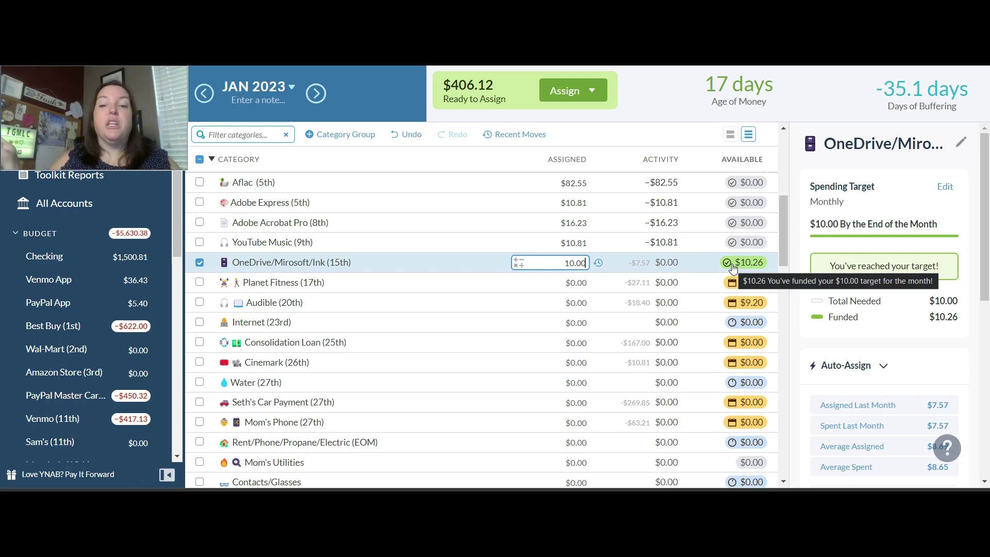
{"action": "left_click", "coordinate": [652, 105]}
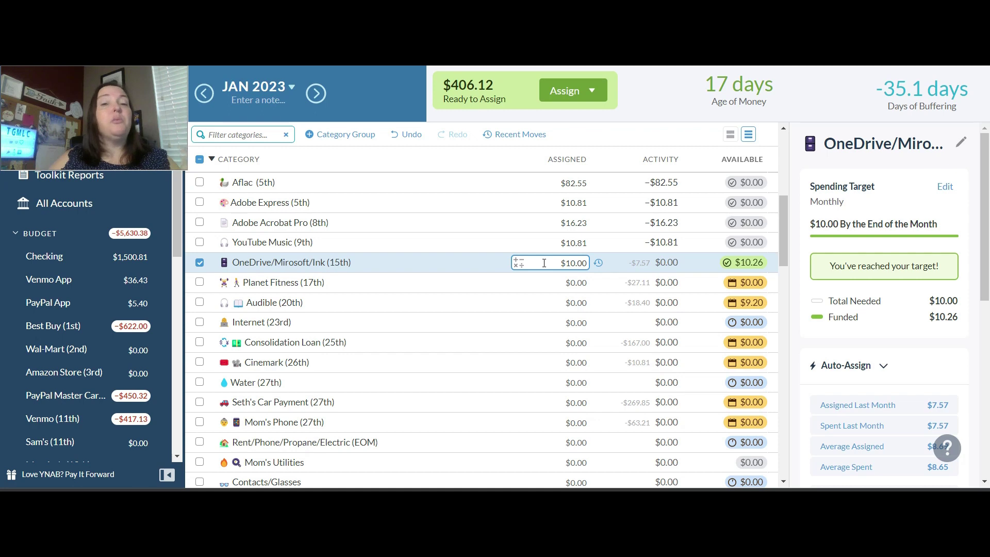
Step: Auto-assign the underfunded amount of $27.11 to the Planet Fitness (17th) category
{"action": "left_click", "coordinate": [551, 302]}
{"action": "left_click", "coordinate": [551, 286]}
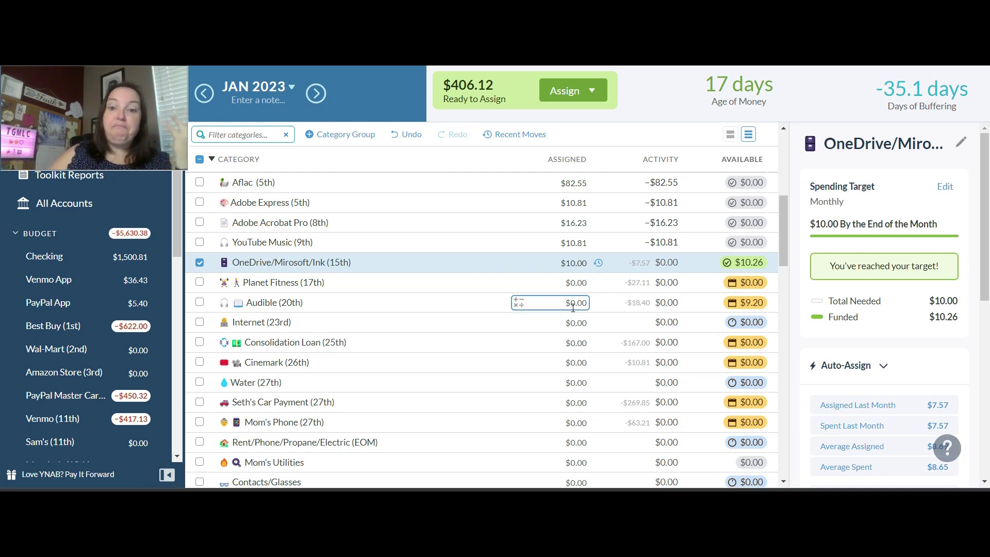
{"action": "left_click", "coordinate": [574, 282]}
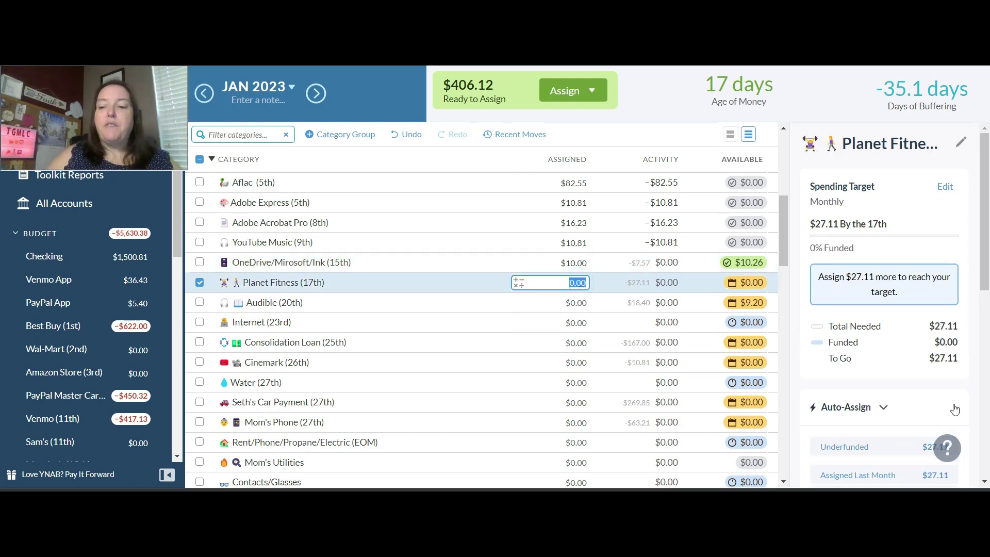
{"action": "left_click", "coordinate": [871, 446]}
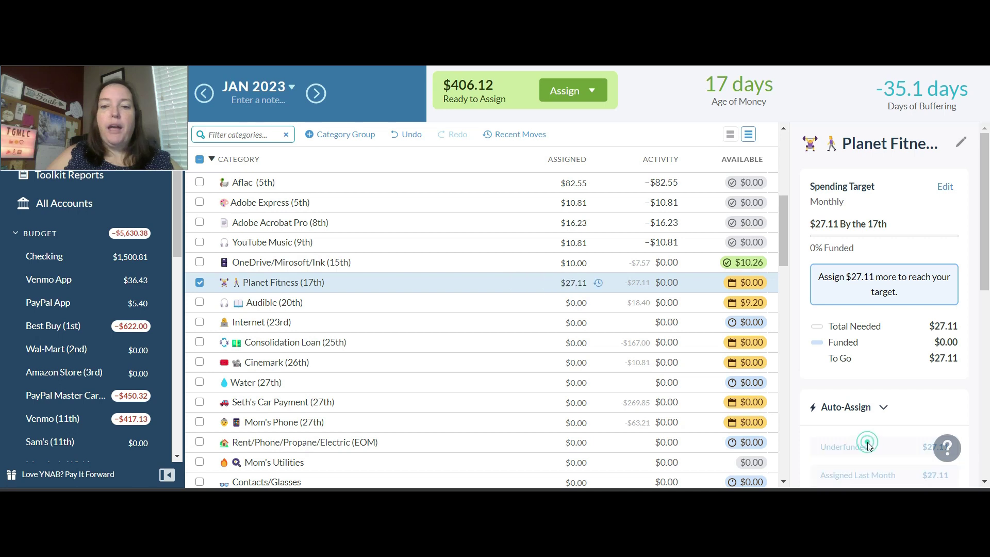
Step: Try auto-assigning the underfunded $9.20 to the Audible (20th) category, and undo that assignment
{"action": "left_click", "coordinate": [570, 302]}
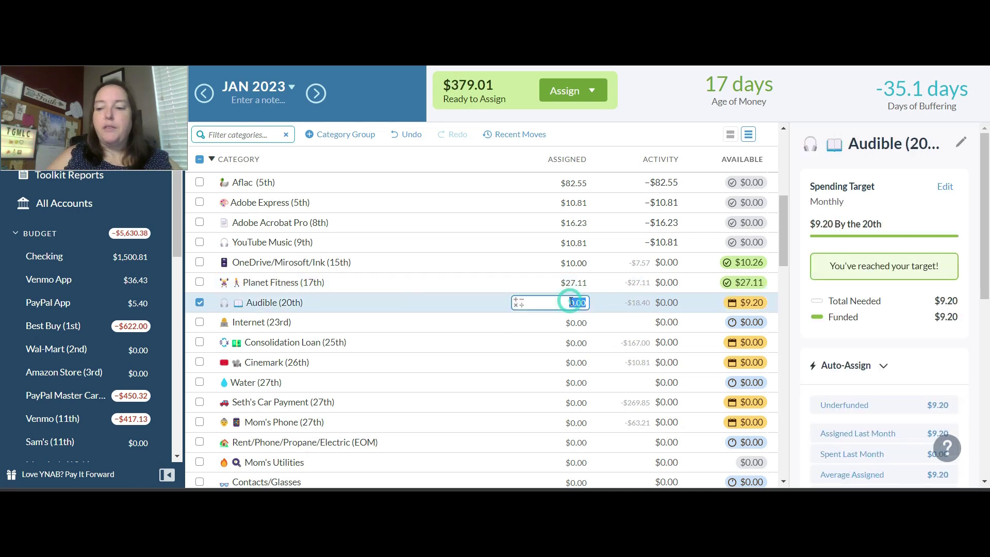
{"action": "left_click", "coordinate": [839, 405]}
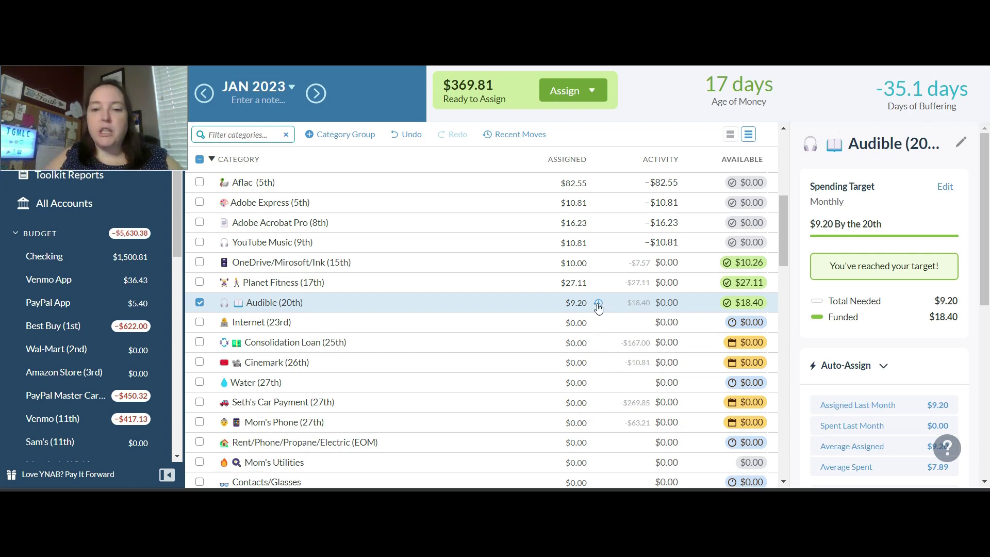
{"action": "left_click", "coordinate": [576, 317]}
{"action": "left_click", "coordinate": [575, 303]}
{"action": "double_click", "coordinate": [575, 303]}
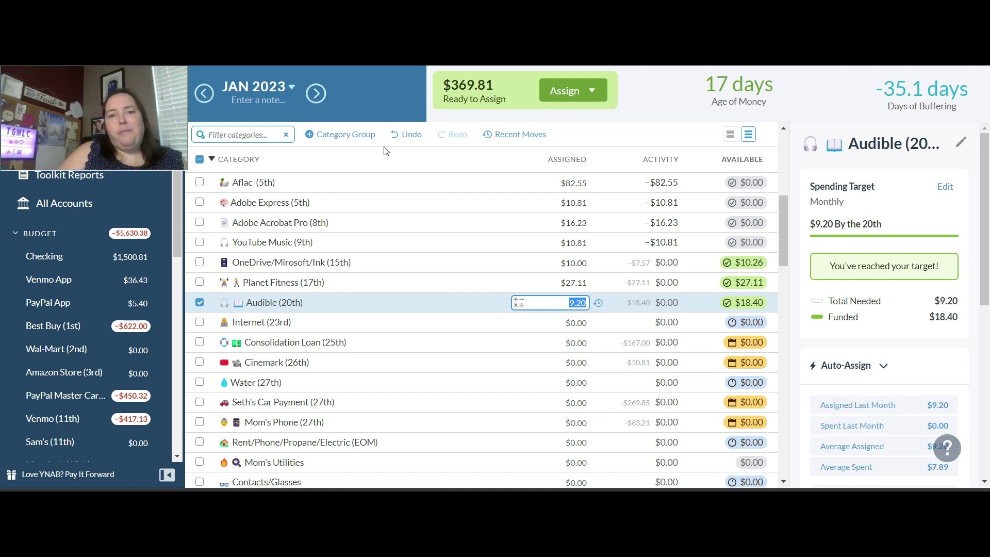
{"action": "left_click", "coordinate": [407, 135]}
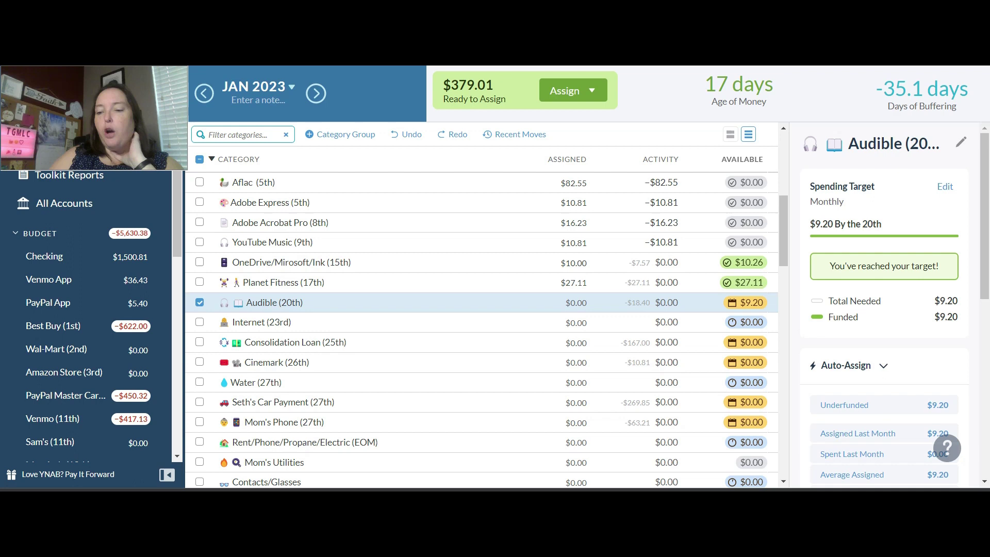
Step: Check the January 2023 dates in the system calendar, close it and deselect the Audible category
{"action": "key", "text": "super+n"}
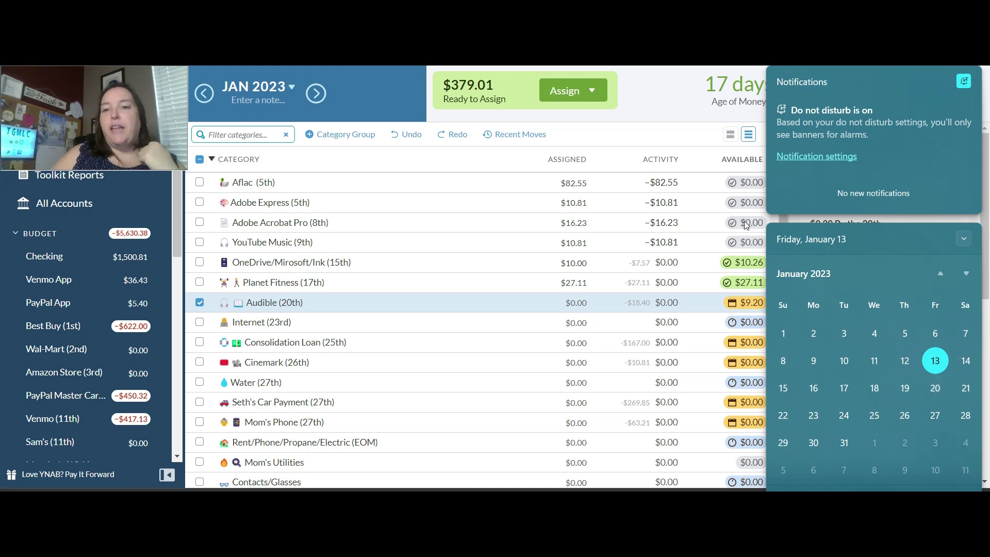
{"action": "left_click", "coordinate": [650, 118]}
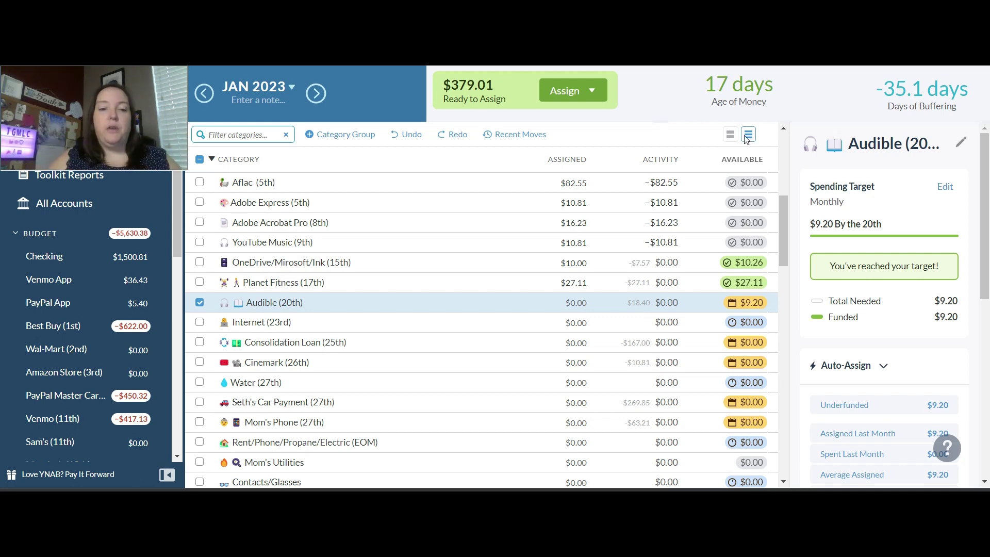
{"action": "left_click", "coordinate": [199, 302]}
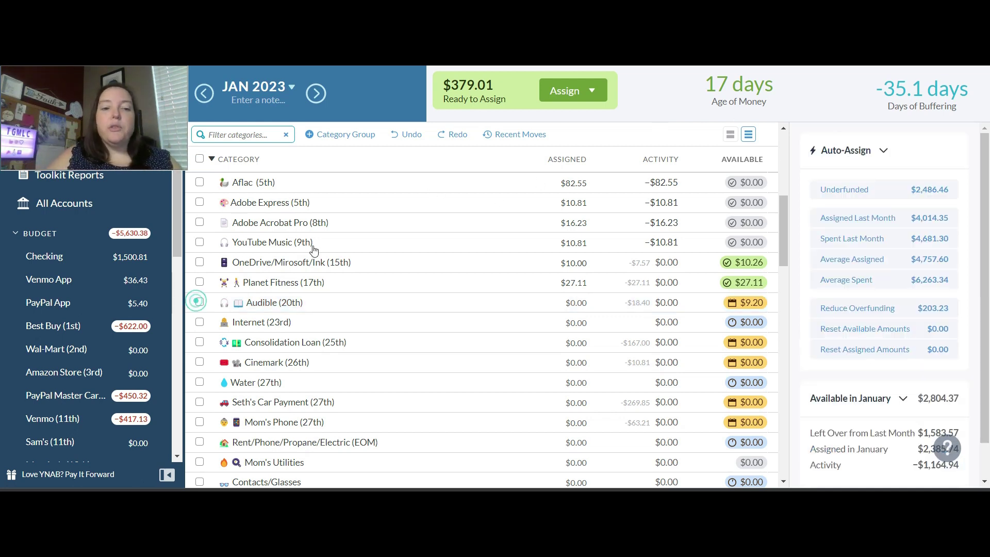
Step: Cover the overspent Pay Pal (18th) credit card payment by assigning $30 to it, and deselect the category
{"action": "scroll", "coordinate": [777, 251], "scroll_direction": "down", "scroll_amount": 2}
{"action": "scroll", "coordinate": [778, 251], "scroll_direction": "down", "scroll_amount": 10}
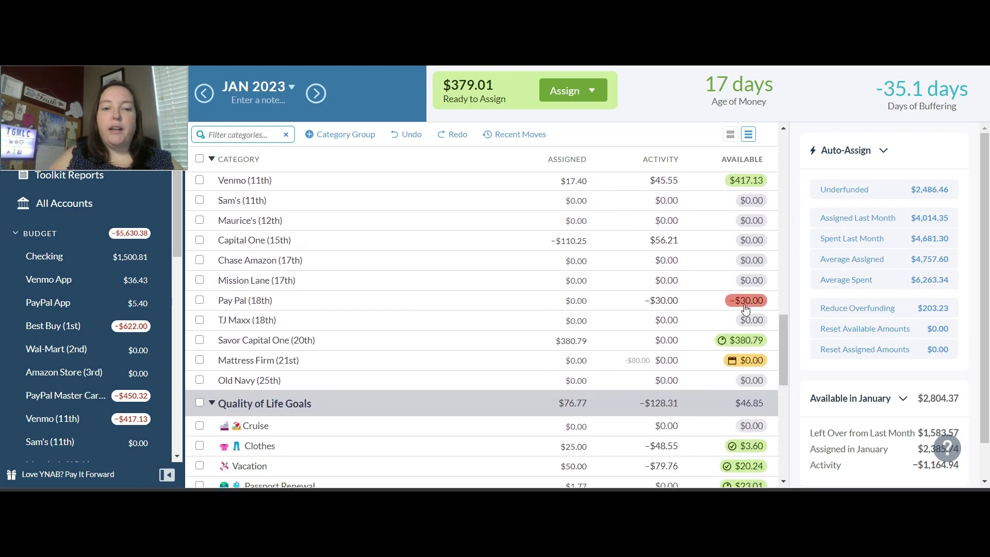
{"action": "left_click", "coordinate": [746, 301]}
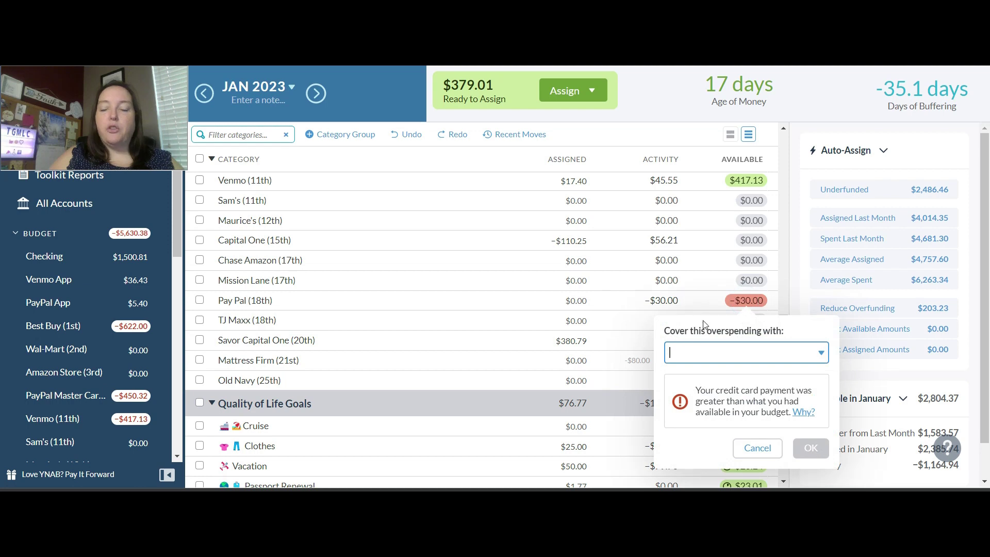
{"action": "left_click", "coordinate": [588, 301]}
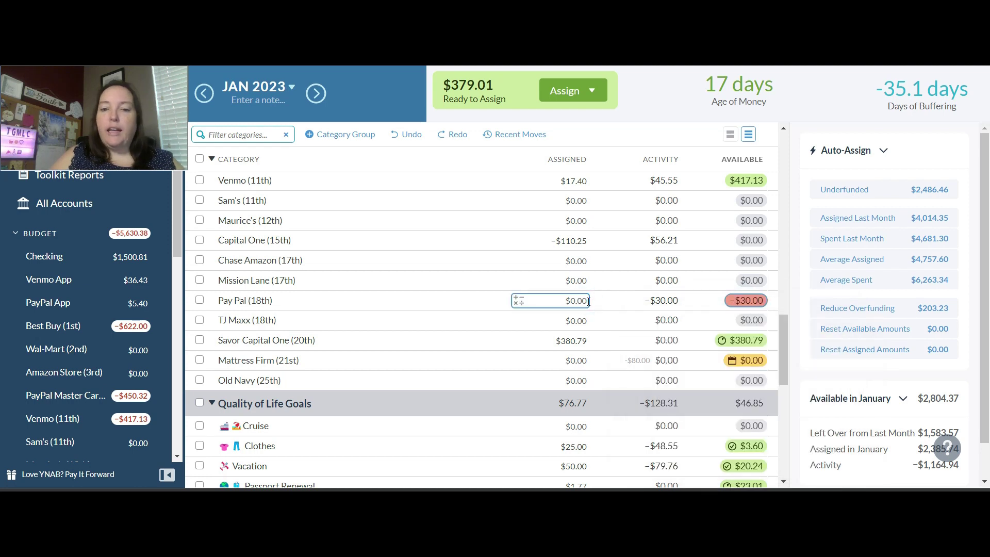
{"action": "left_click", "coordinate": [588, 301]}
{"action": "type", "text": "30"}
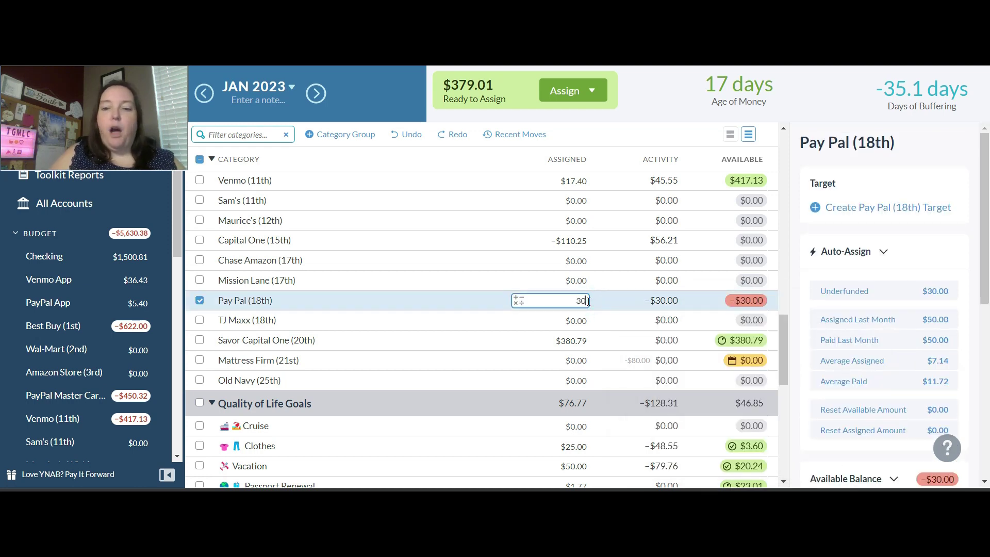
{"action": "key", "text": "Return"}
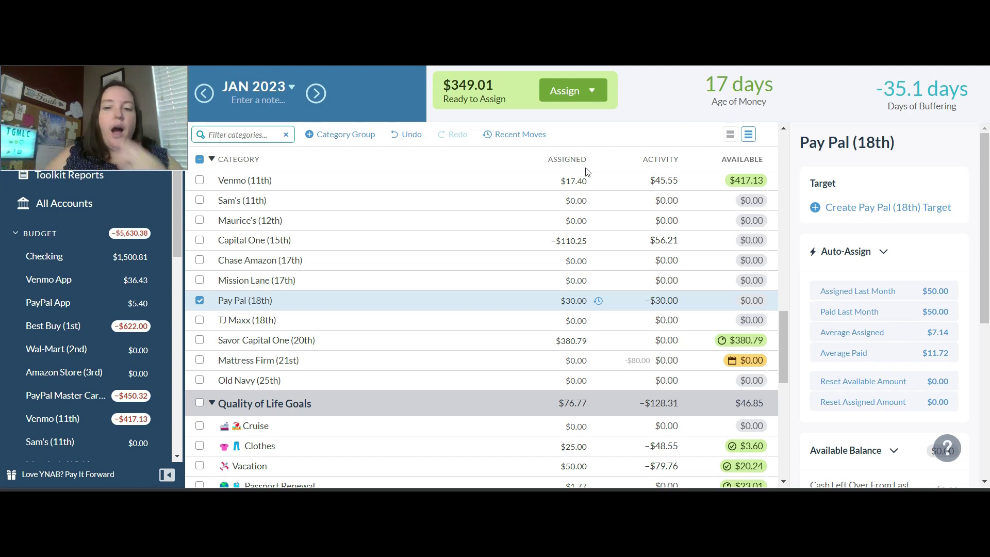
{"action": "left_click", "coordinate": [202, 304]}
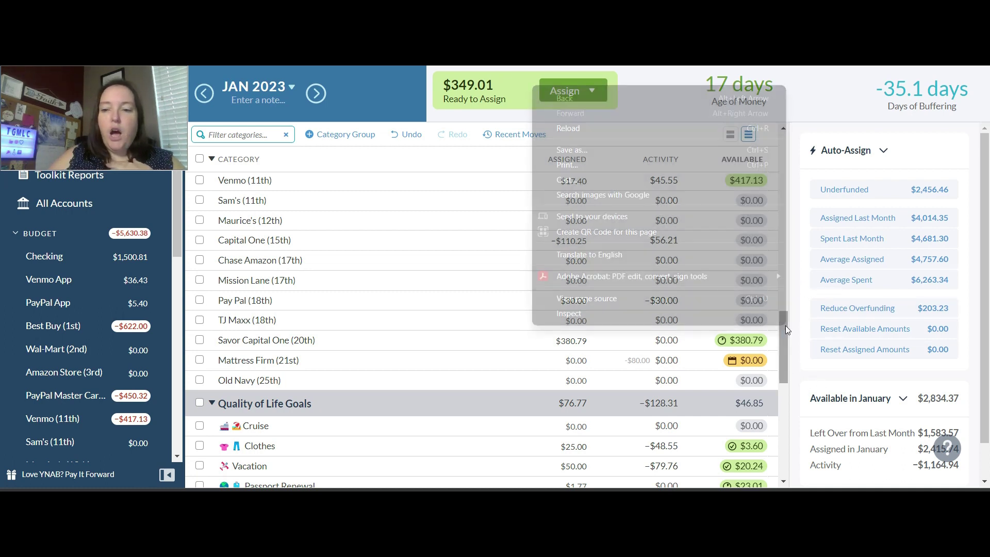
Step: Assign $8.31 to the Registration/Inspection category in the Once a Year group
{"action": "left_click", "coordinate": [785, 326]}
{"action": "left_click_drag", "start_coordinate": [785, 327], "coordinate": [787, 262]}
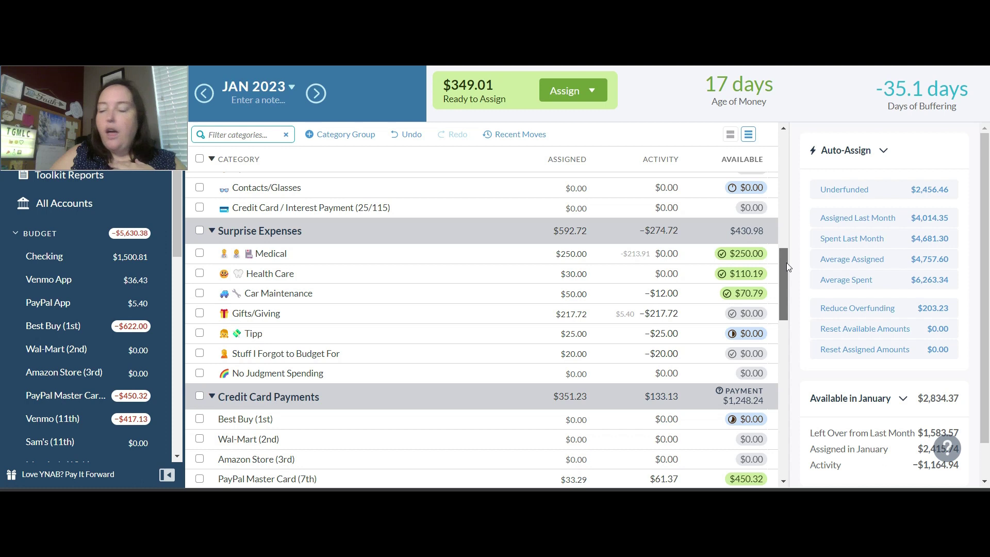
{"action": "left_click_drag", "start_coordinate": [786, 262], "coordinate": [796, 389]}
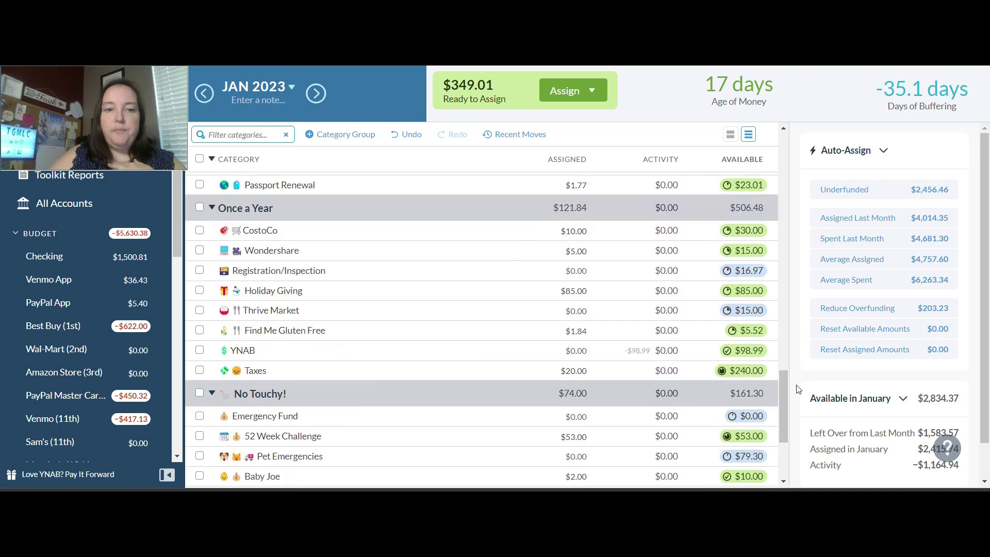
{"action": "left_click", "coordinate": [580, 272]}
{"action": "type", "text": "8"}
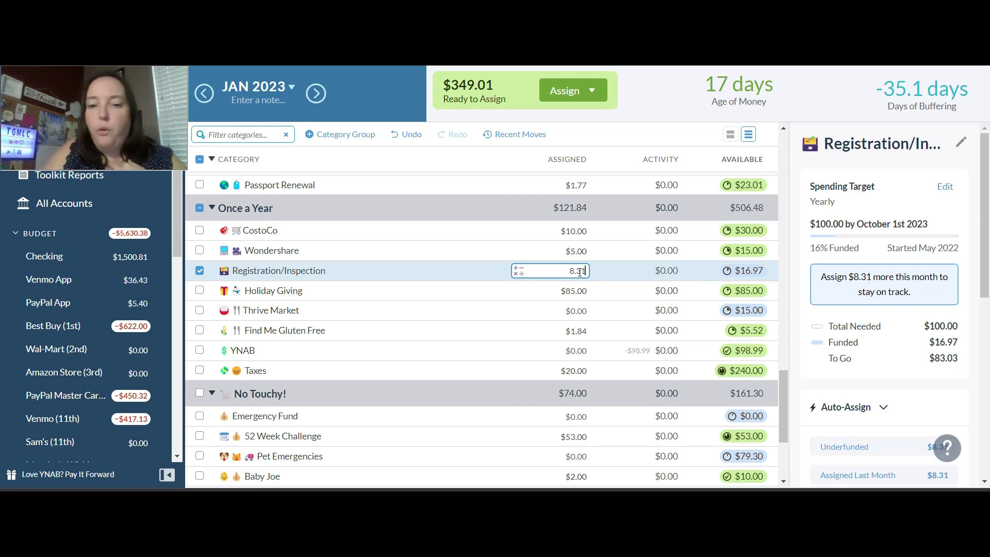
{"action": "type", "text": ".31"}
{"action": "key", "text": "Return"}
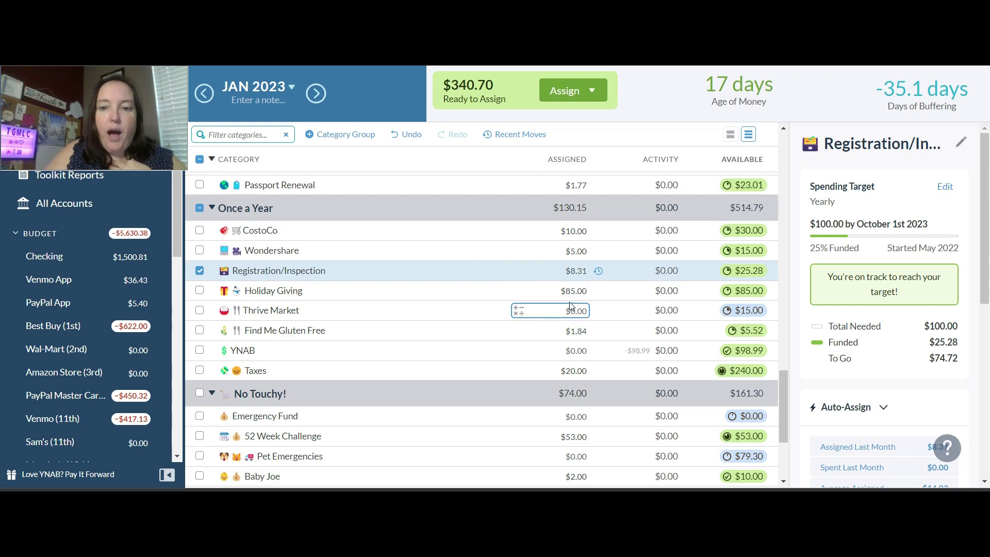
Step: Assign $5.00 to the Thrive Market category in the Once a Year group
{"action": "left_click", "coordinate": [570, 310]}
{"action": "type", "text": "5"}
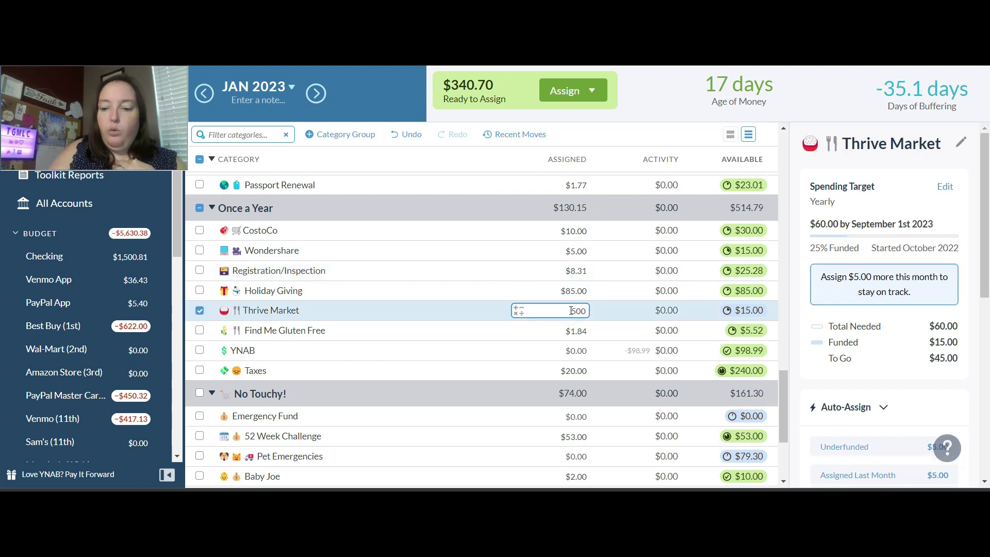
{"action": "key", "text": "Return"}
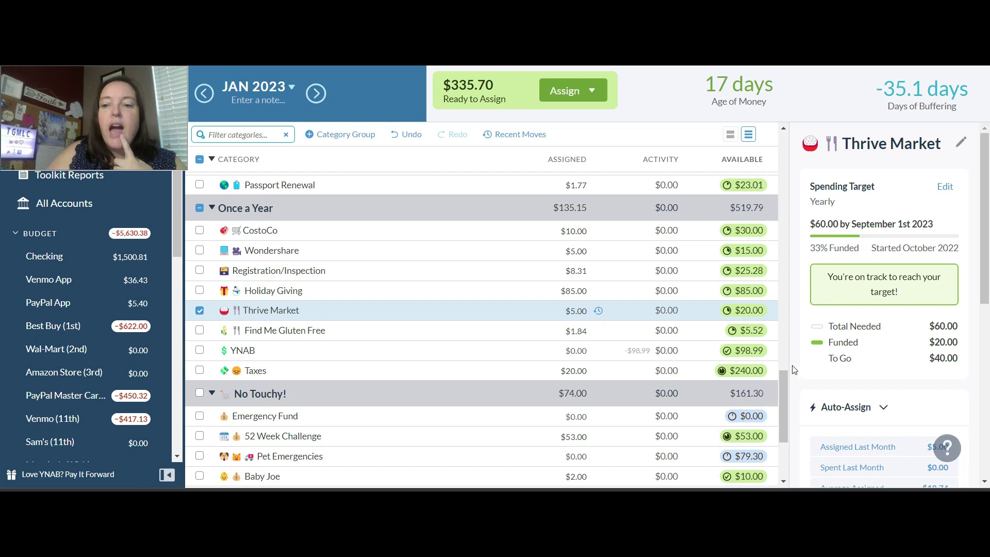
Step: Assign $50 to the Pet Emergencies category in the No Touchy! group
{"action": "left_click_drag", "start_coordinate": [784, 378], "coordinate": [780, 414]}
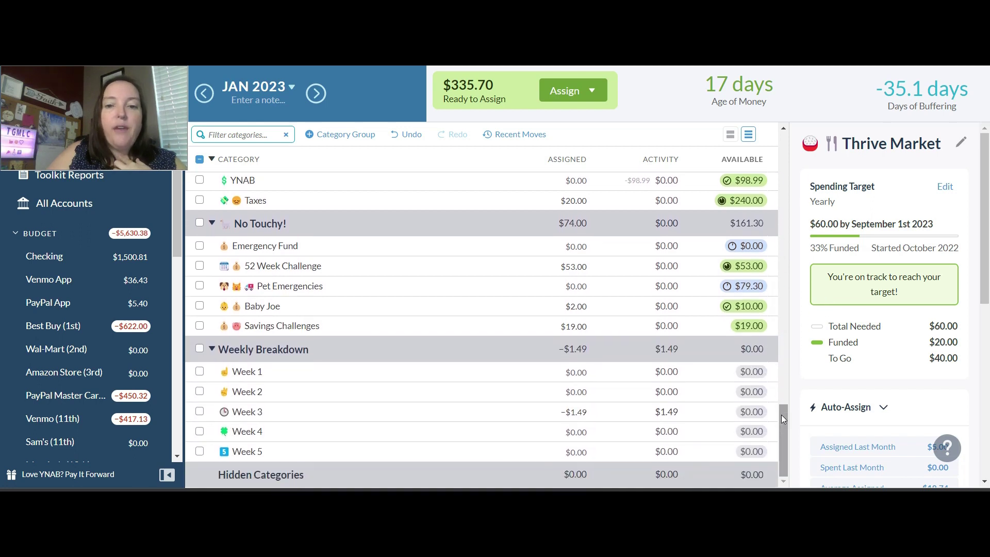
{"action": "left_click", "coordinate": [577, 306]}
{"action": "left_click", "coordinate": [575, 286]}
{"action": "type", "text": "50"}
{"action": "key", "text": "Return"}
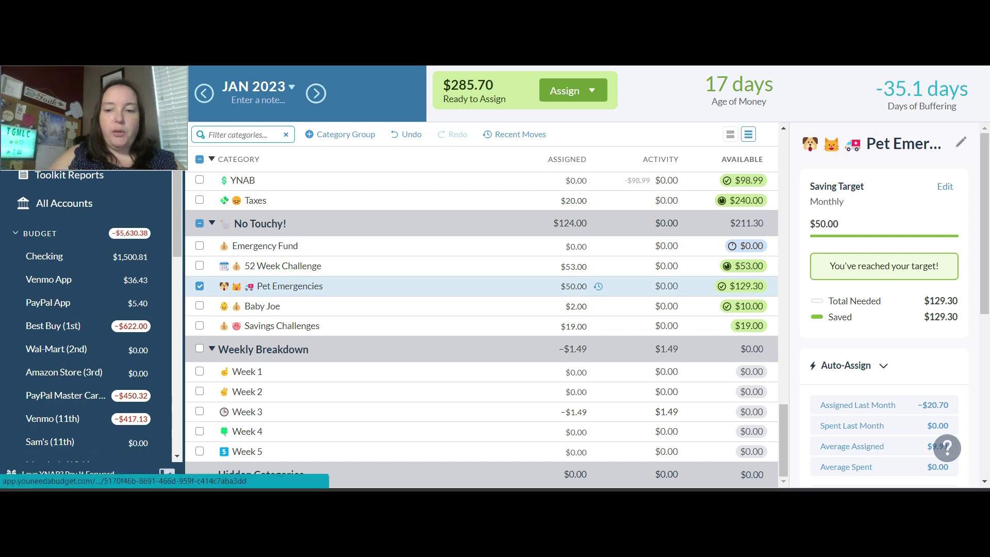
Step: Assign the remaining $285.70 to the Week 4 category and collapse the Weekly Breakdown group
{"action": "left_click", "coordinate": [580, 432]}
{"action": "key", "text": "BackSpace"}
{"action": "type", "text": "285.7"}
{"action": "key", "text": "Return"}
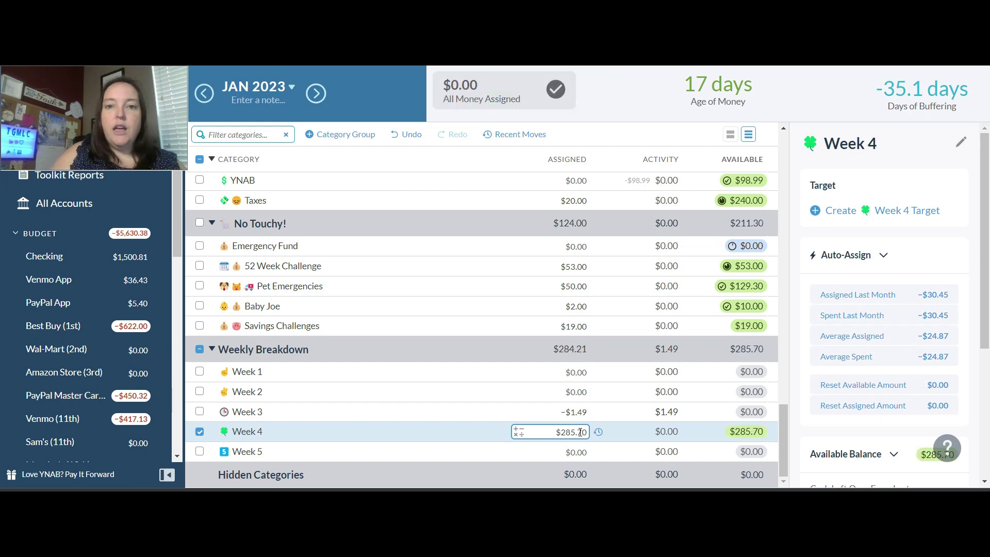
{"action": "left_click", "coordinate": [211, 349]}
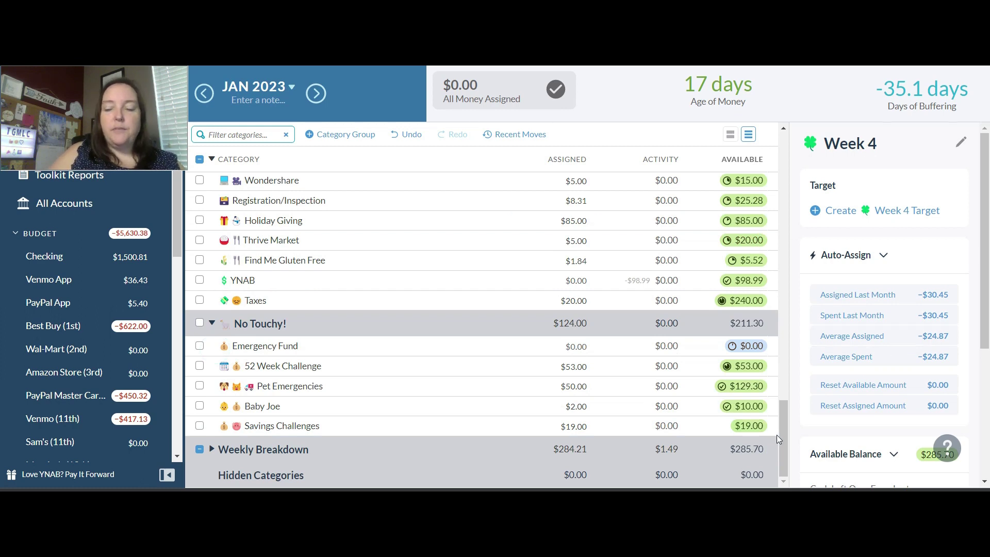
Step: Review the assigned and available amounts across all category groups, ending at the Savor Capital One (20th) credit card payment
{"action": "left_click_drag", "start_coordinate": [784, 440], "coordinate": [804, 140]}
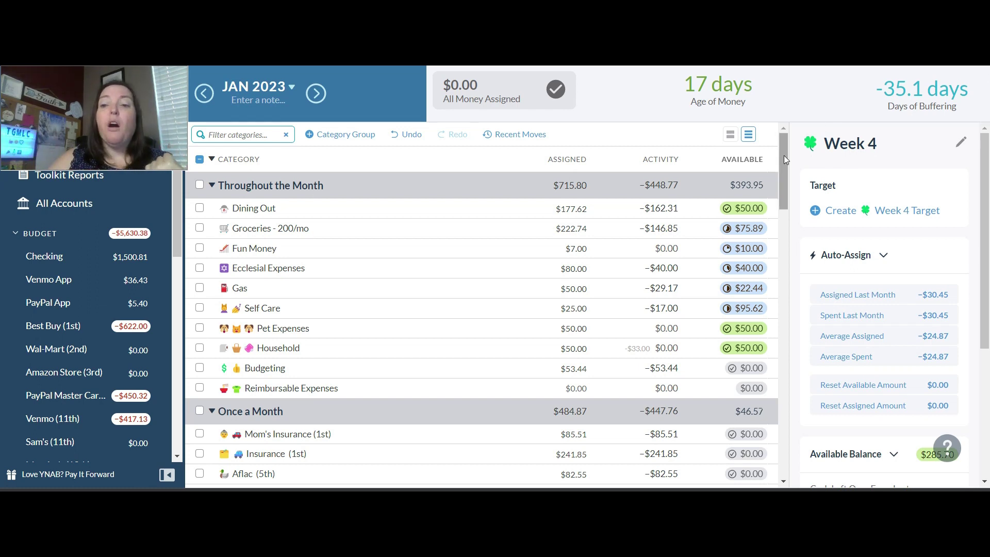
{"action": "left_click_drag", "start_coordinate": [783, 155], "coordinate": [779, 361]}
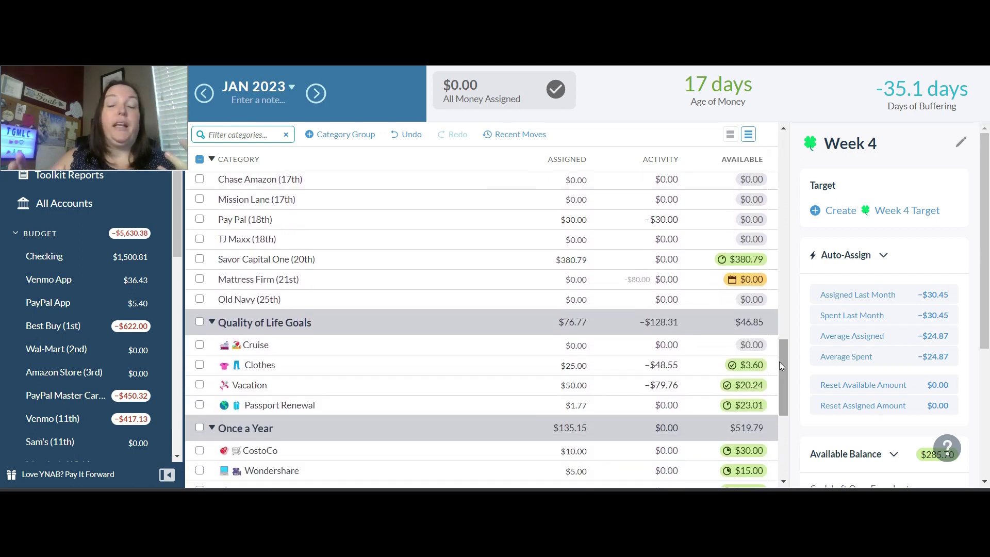
{"action": "left_click_drag", "start_coordinate": [780, 365], "coordinate": [779, 428]}
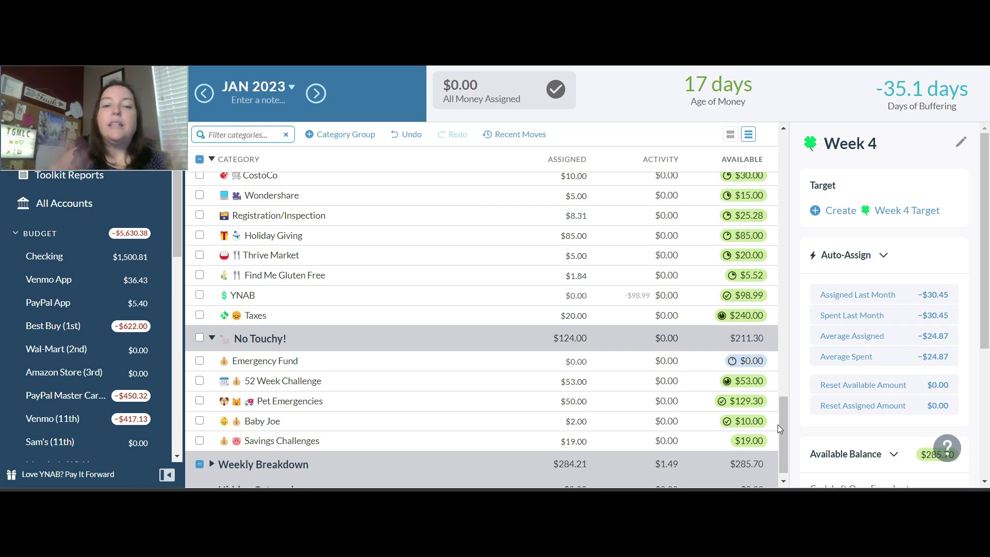
{"action": "left_click_drag", "start_coordinate": [783, 425], "coordinate": [788, 354]}
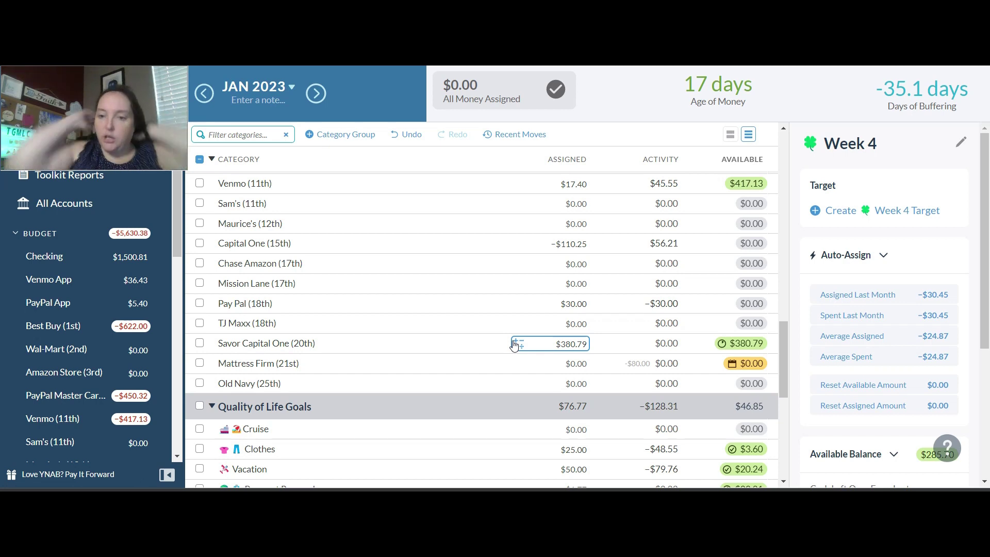
{"action": "key", "text": "Return"}
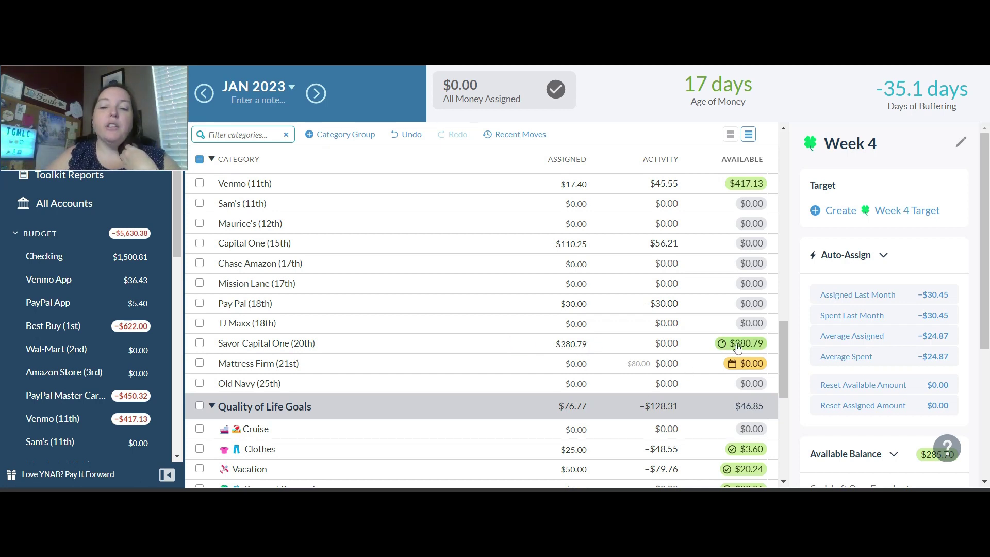
{"action": "mouse_move", "coordinate": [737, 349]}
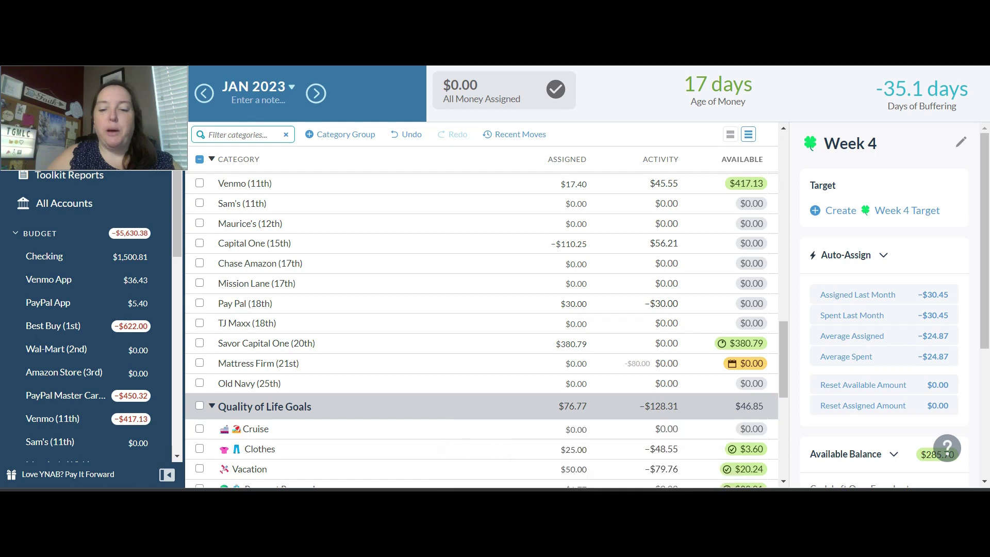
Step: Switch to the yearly budget spreadsheet in Excel and check the January and September amounts for Mom's Propane
{"action": "left_click", "coordinate": [651, 429]}
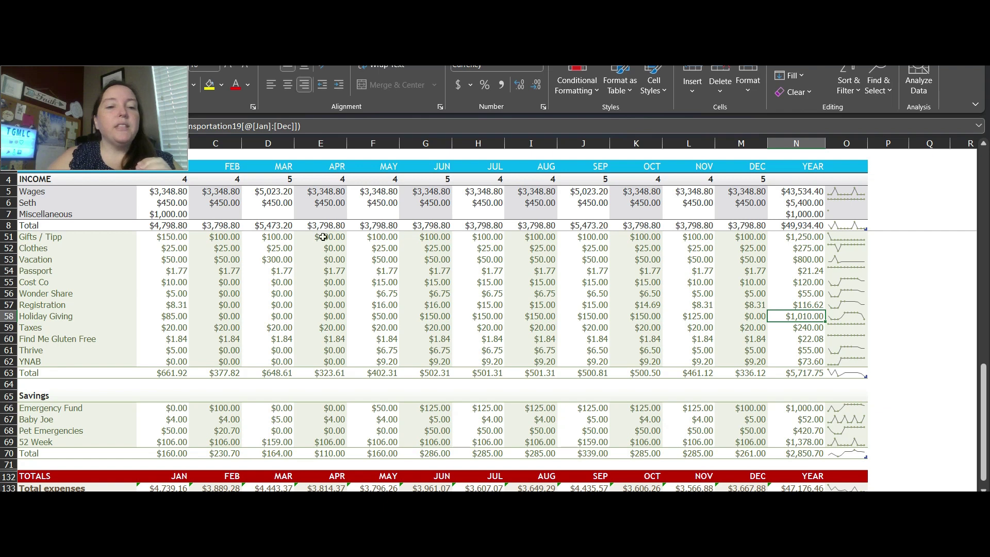
{"action": "left_click_drag", "start_coordinate": [984, 398], "coordinate": [984, 235]}
{"action": "left_click_drag", "start_coordinate": [989, 186], "coordinate": [968, 223]}
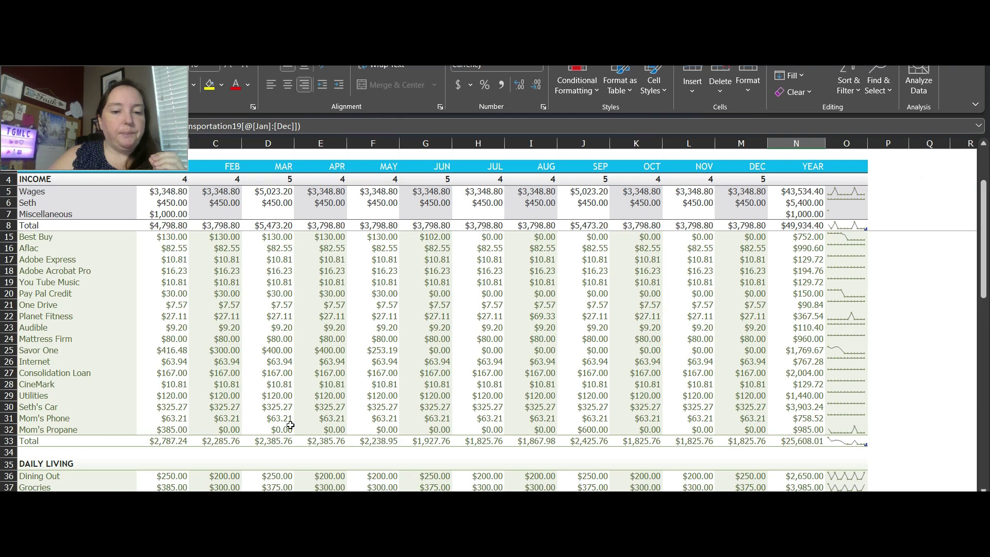
{"action": "left_click", "coordinate": [171, 429]}
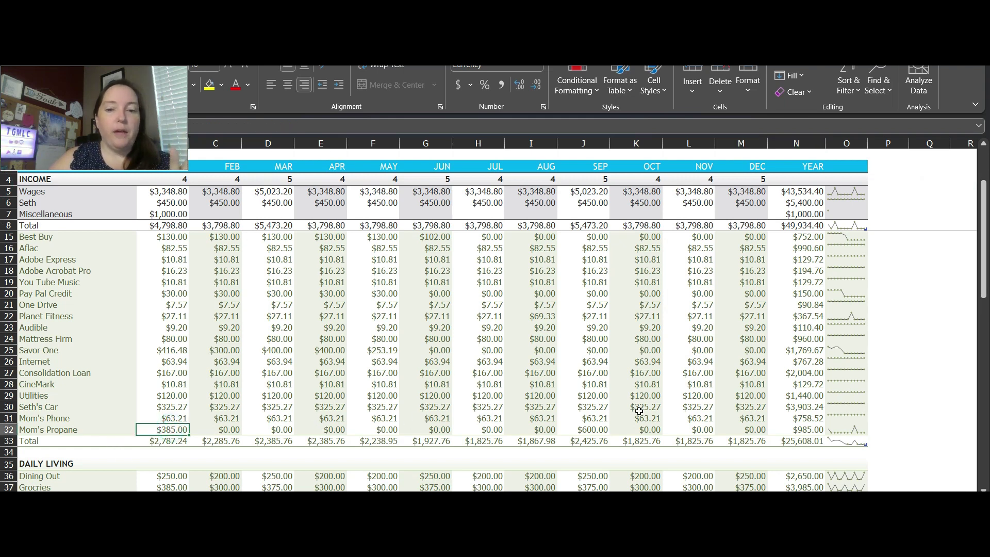
{"action": "left_click", "coordinate": [587, 429]}
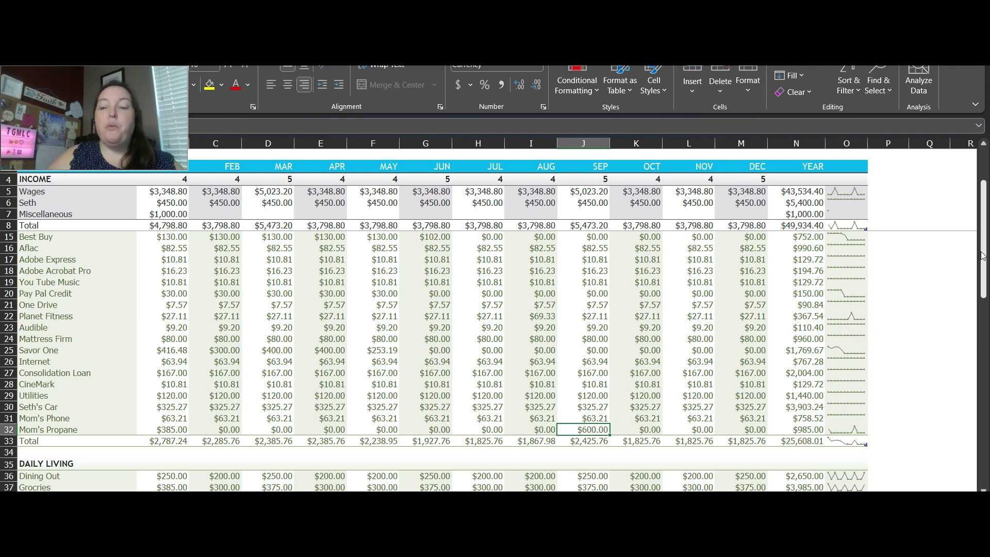
Step: Review the planned monthly amounts in the Daily Living and Sinking Funds sections, then return to the Bills section
{"action": "left_click_drag", "start_coordinate": [981, 258], "coordinate": [981, 268]}
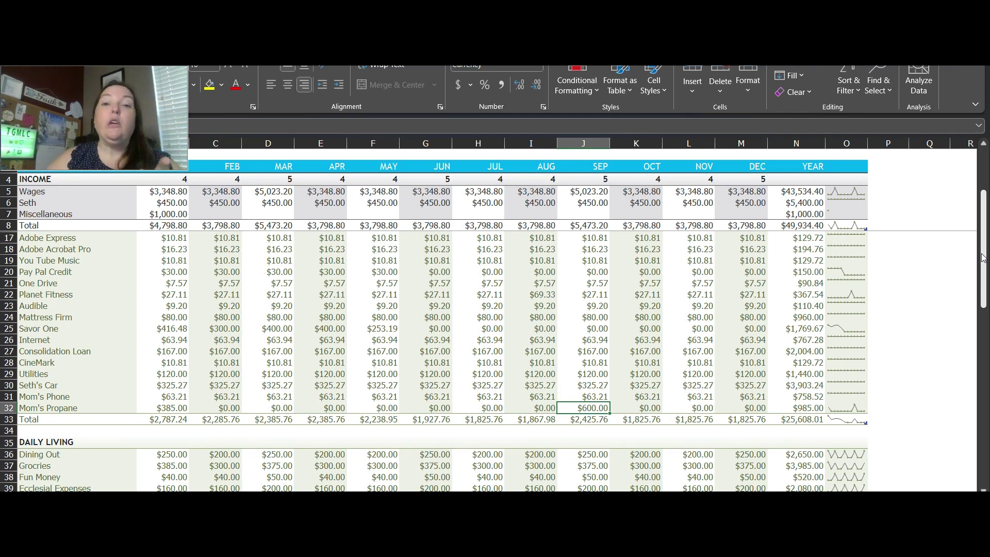
{"action": "left_click_drag", "start_coordinate": [986, 256], "coordinate": [984, 269]}
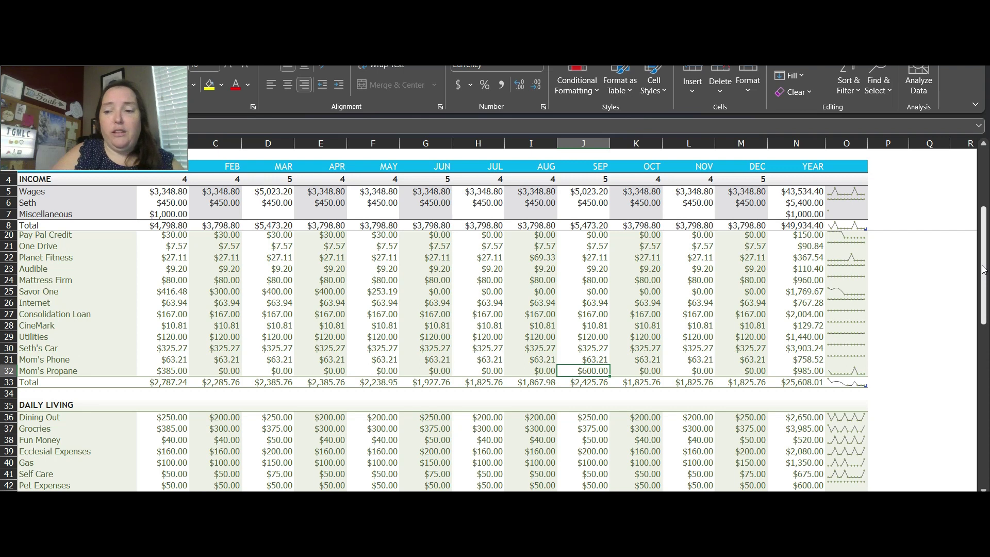
{"action": "left_click_drag", "start_coordinate": [982, 269], "coordinate": [987, 333]}
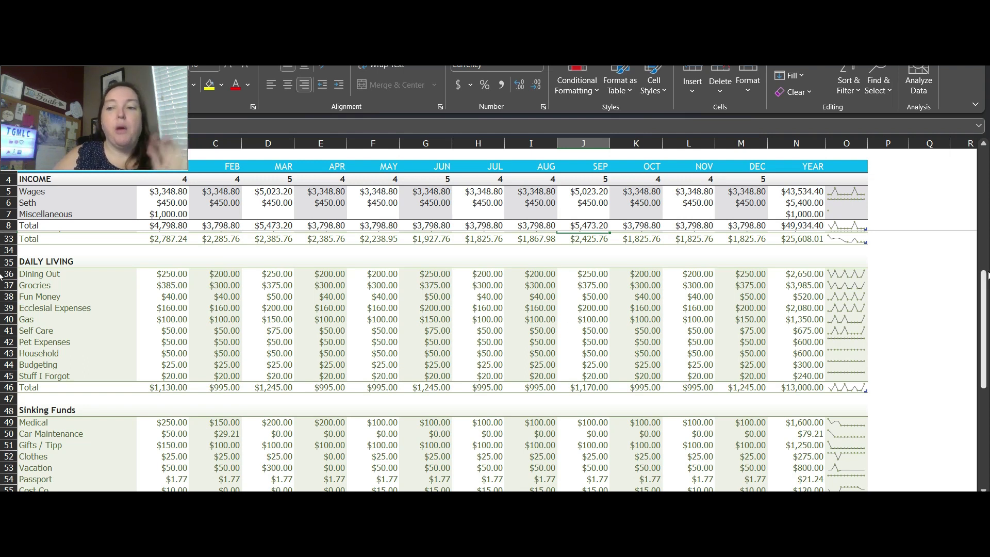
{"action": "left_click_drag", "start_coordinate": [985, 285], "coordinate": [983, 348]}
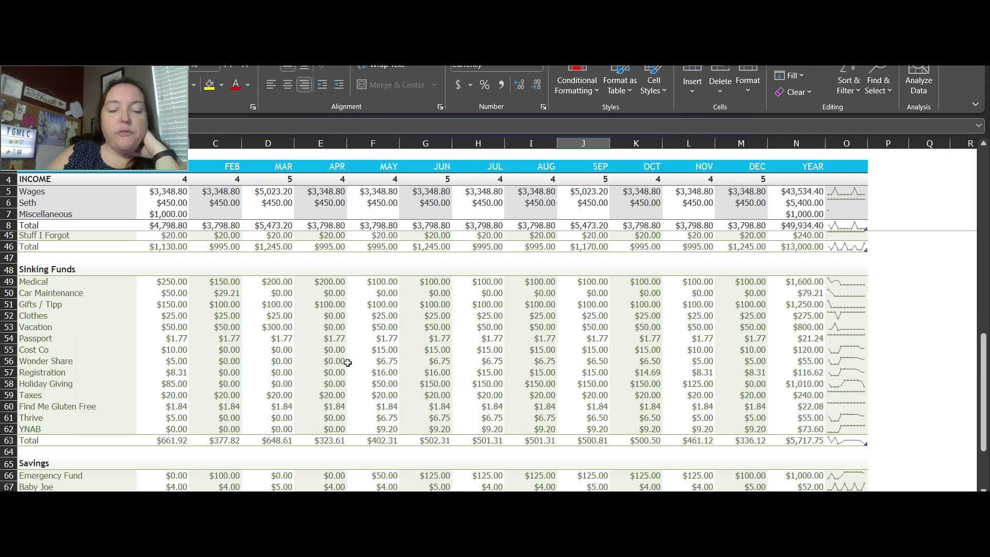
{"action": "left_click_drag", "start_coordinate": [983, 363], "coordinate": [985, 279]}
{"action": "left_click_drag", "start_coordinate": [2, 259], "coordinate": [2, 190]}
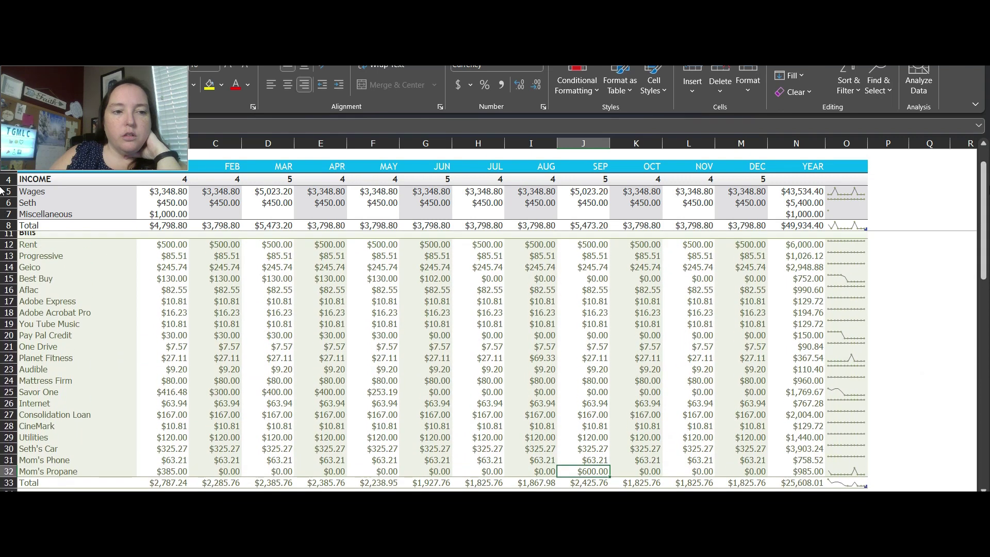
{"action": "left_click_drag", "start_coordinate": [985, 194], "coordinate": [222, 273]}
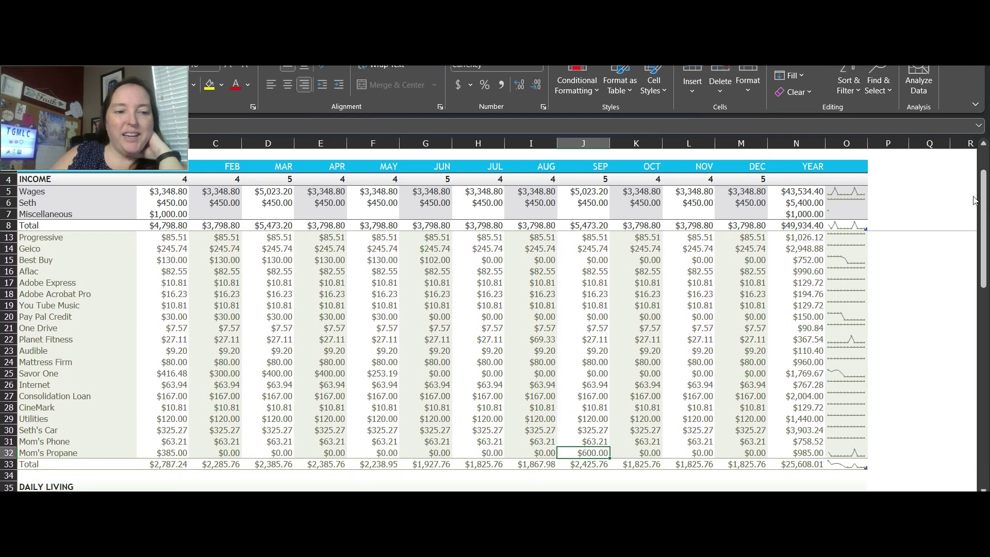
Step: Examine the Savor One payment row across the year, focusing on its June amount
{"action": "left_click", "coordinate": [11, 373]}
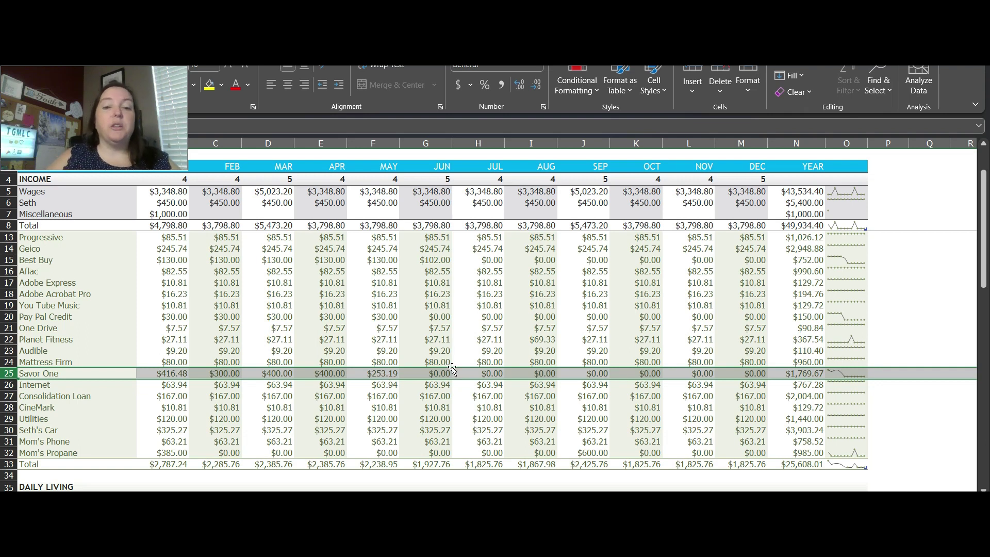
{"action": "left_click", "coordinate": [433, 372]}
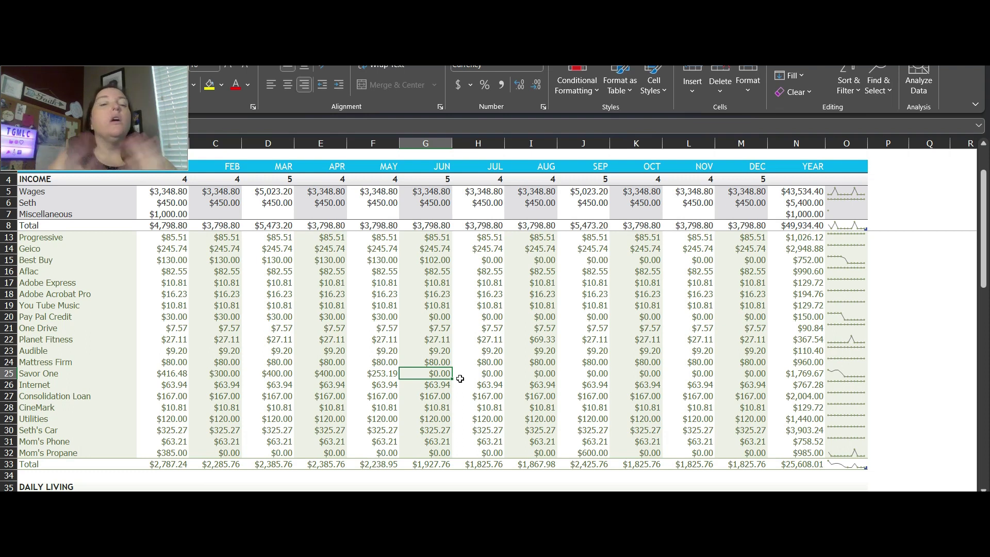
{"action": "left_click", "coordinate": [417, 375]}
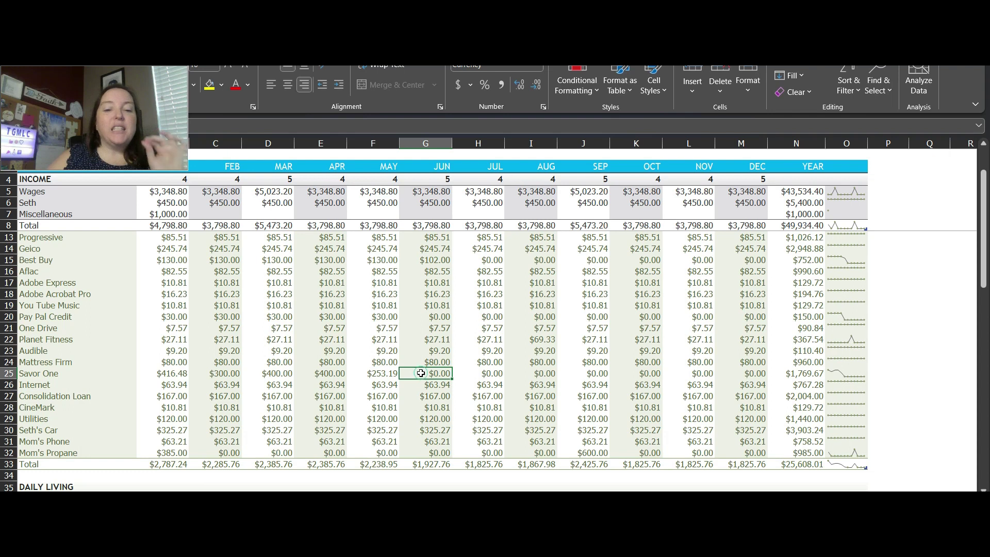
Step: Check the Sinking Funds plan for Wonder Share from May to December, Registration in November, and Holiday Giving's December and yearly amounts
{"action": "left_click_drag", "start_coordinate": [984, 243], "coordinate": [984, 412]}
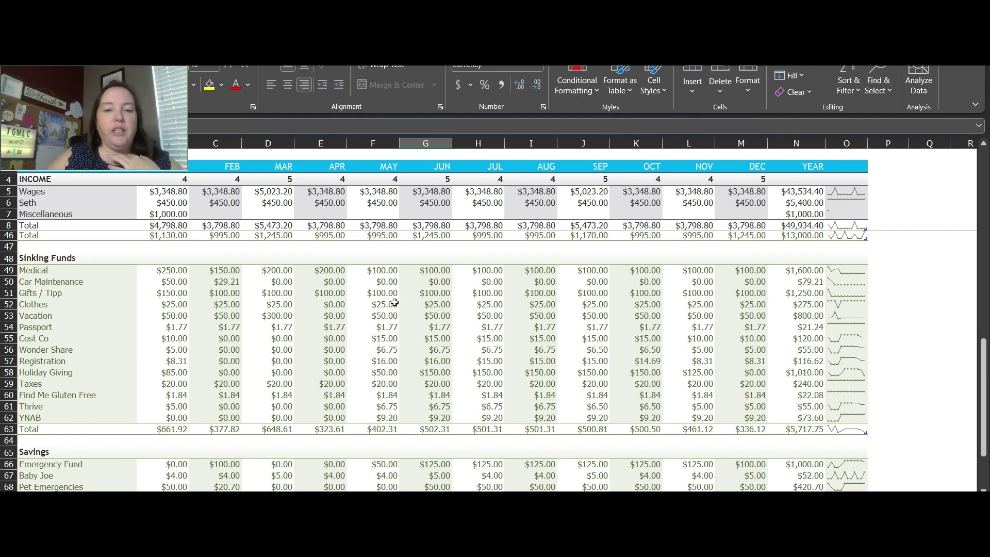
{"action": "left_click_drag", "start_coordinate": [386, 351], "coordinate": [751, 348]}
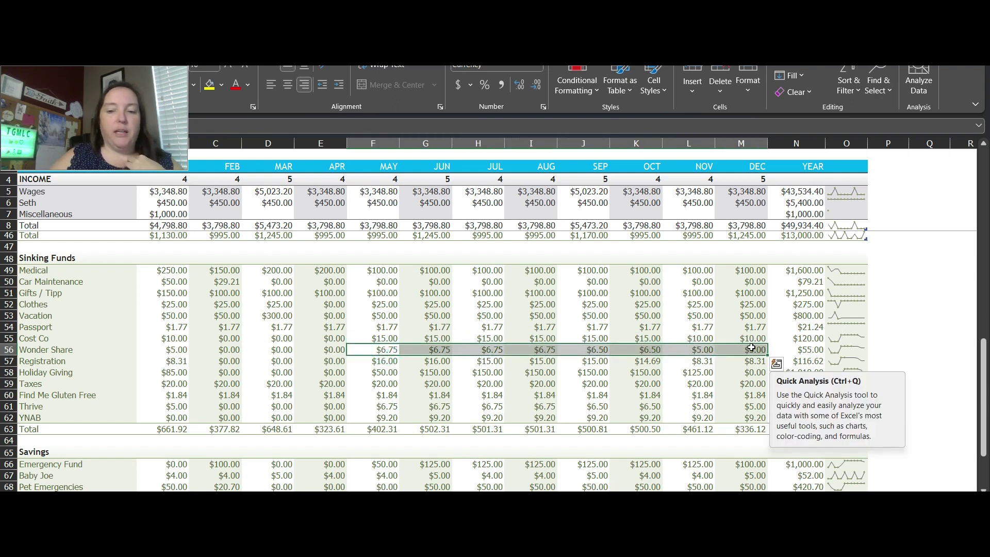
{"action": "left_click", "coordinate": [665, 361]}
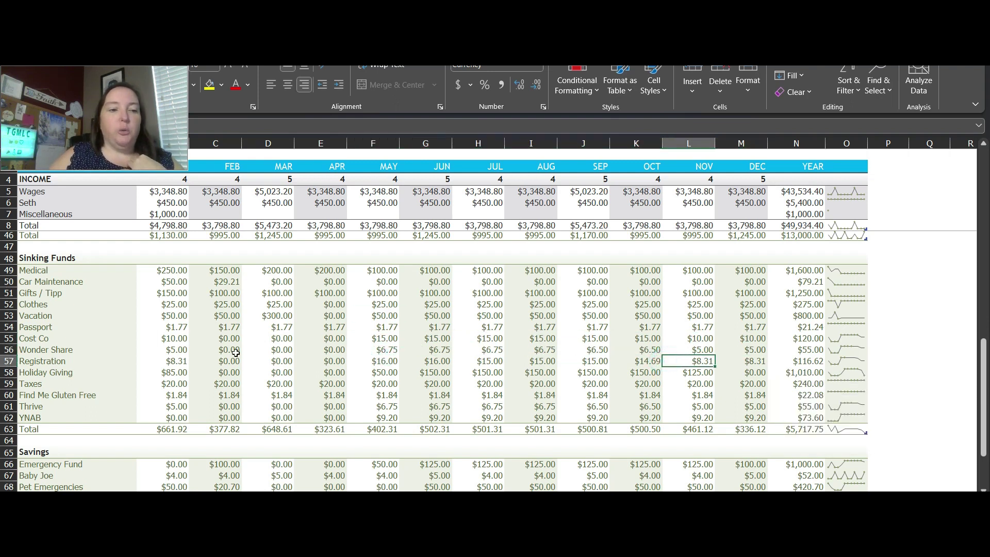
{"action": "left_click", "coordinate": [748, 373]}
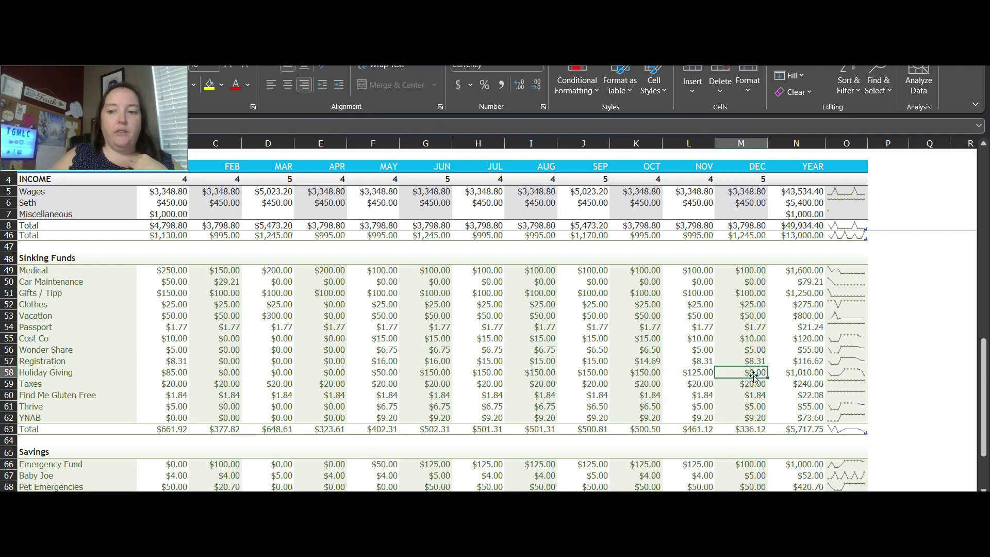
{"action": "left_click", "coordinate": [786, 374]}
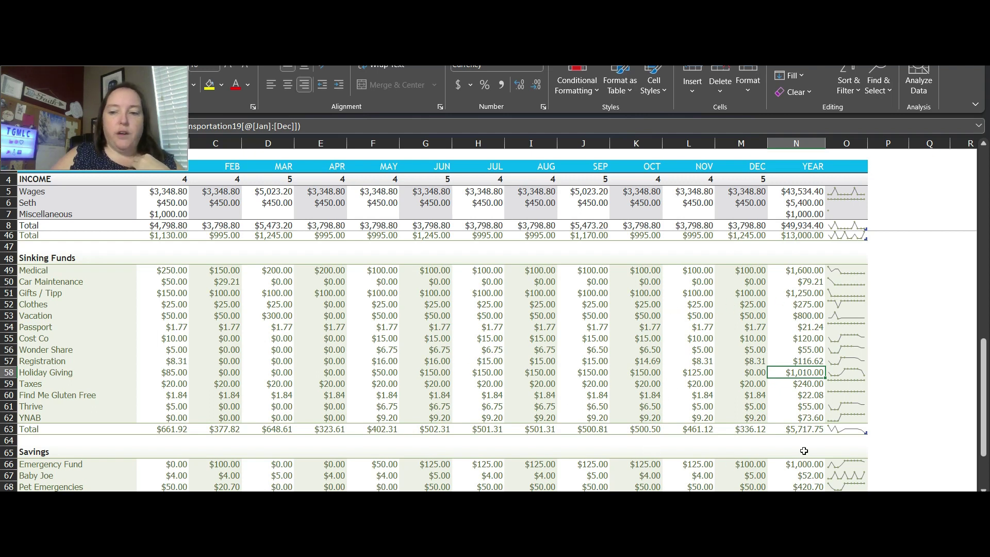
Step: Check the Emergency Fund's yearly amount and the savings and expense totals, then switch back to the YNAB budget
{"action": "left_click", "coordinate": [807, 468]}
{"action": "left_click", "coordinate": [808, 470]}
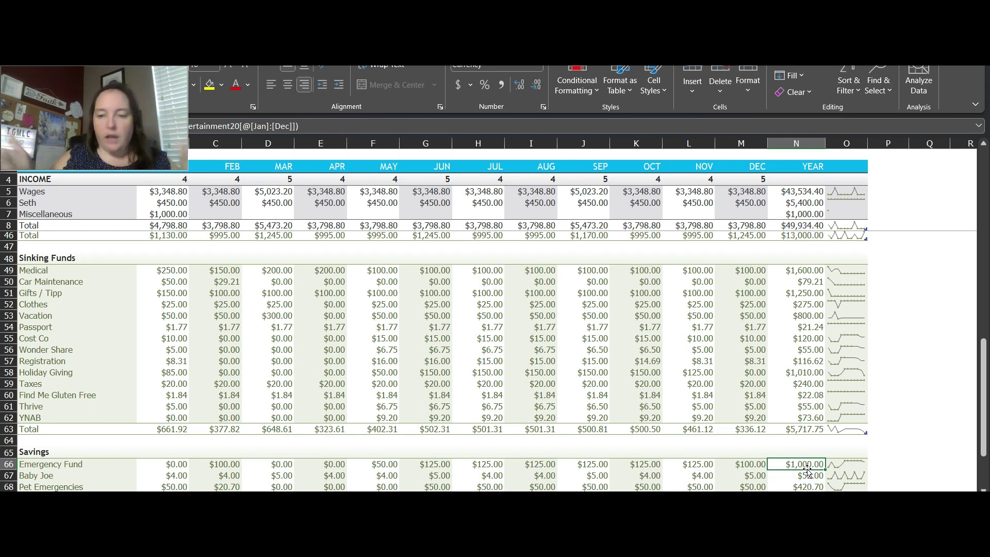
{"action": "left_click_drag", "start_coordinate": [984, 351], "coordinate": [983, 358]}
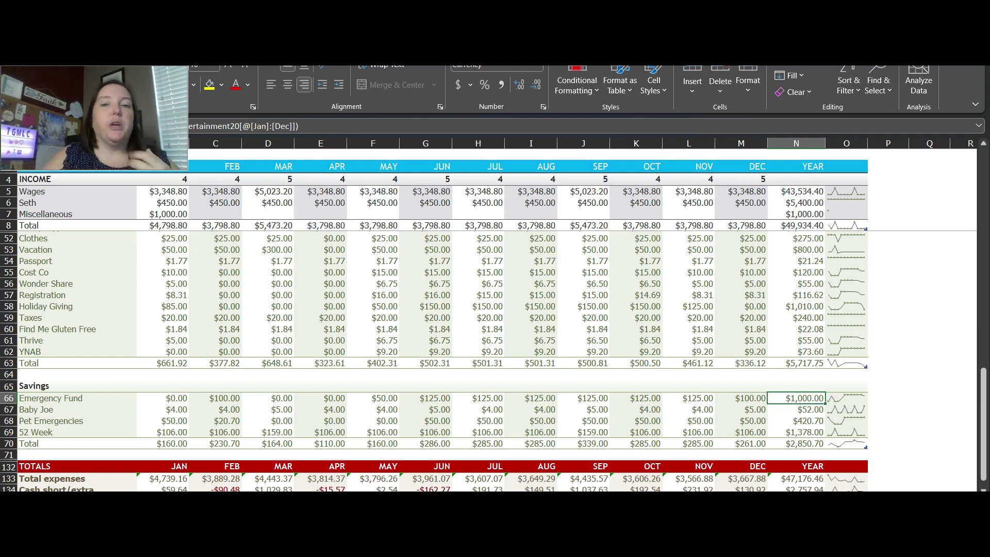
{"action": "left_click", "coordinate": [511, 454]}
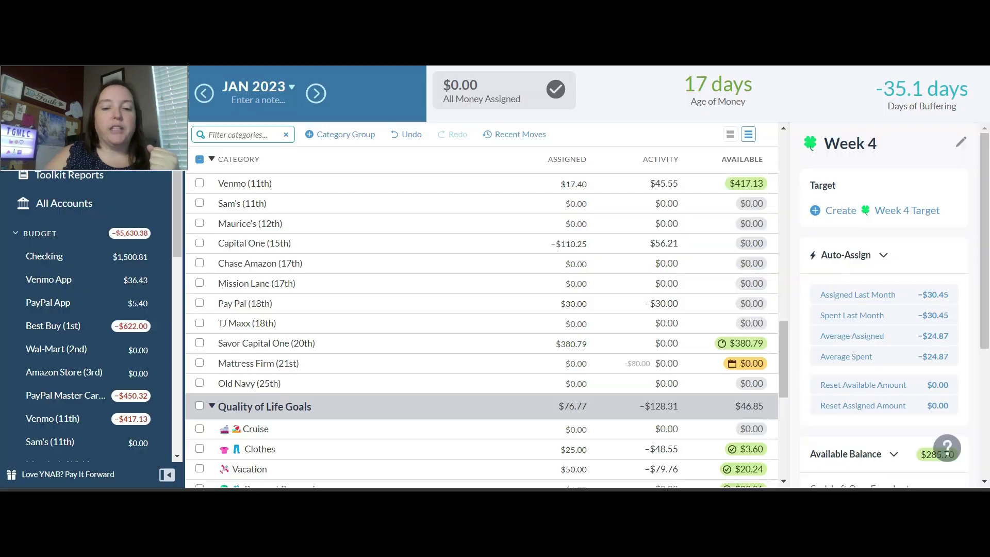